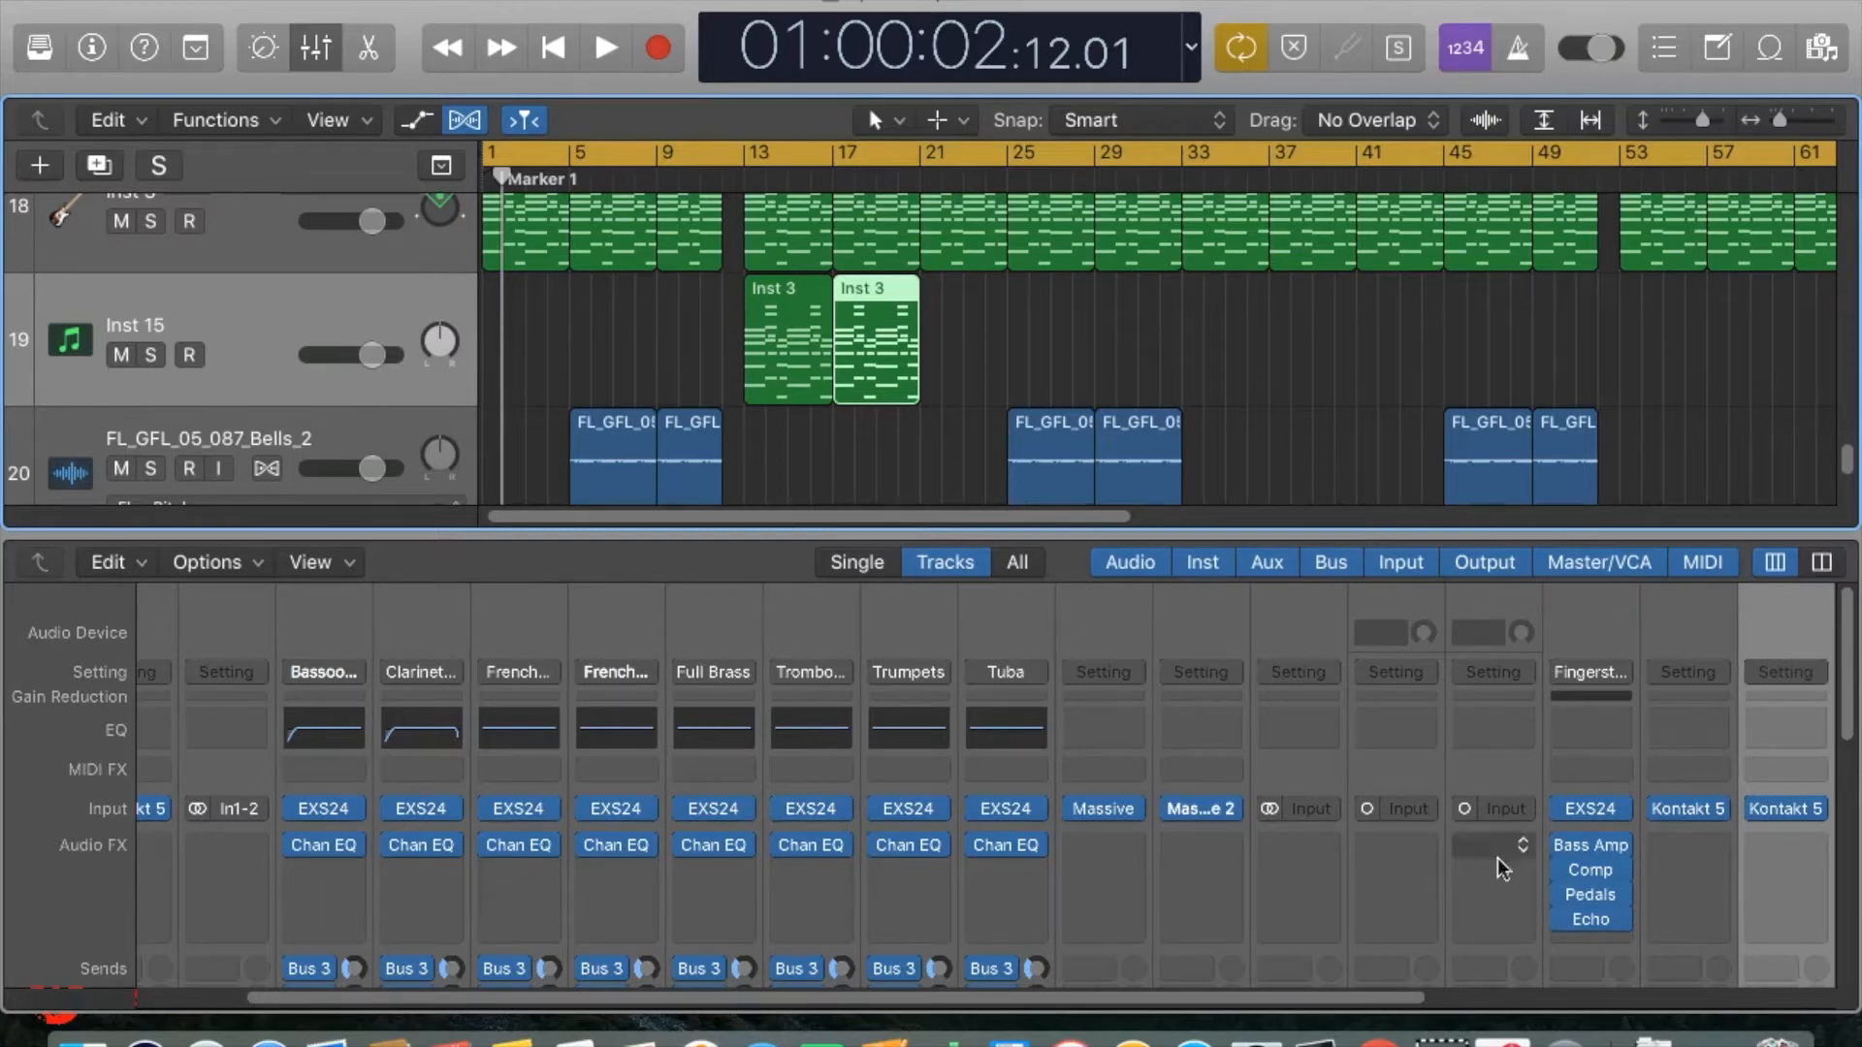
Open the Kontakt instrument on Inst 15, show its Vintage Mode page, and play the song through the Inst 3 regions.
click(1794, 806)
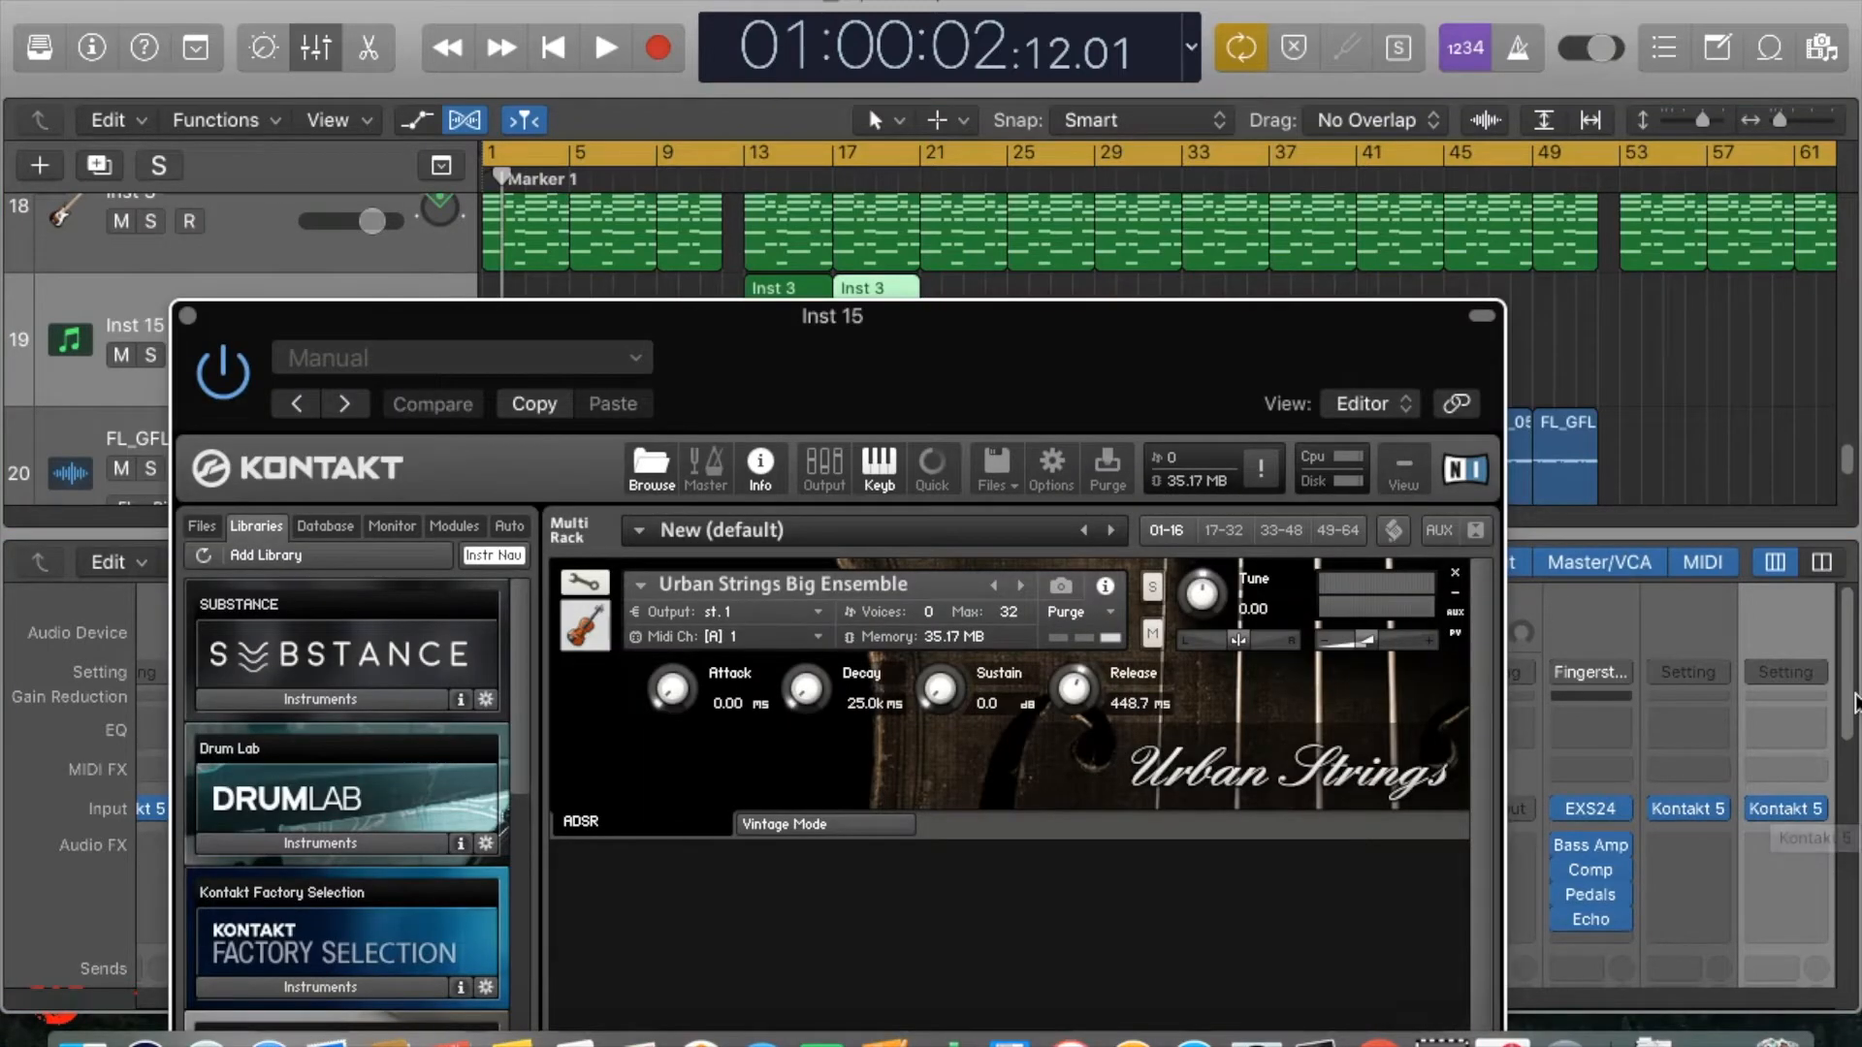
drag(1104, 373, 1116, 348)
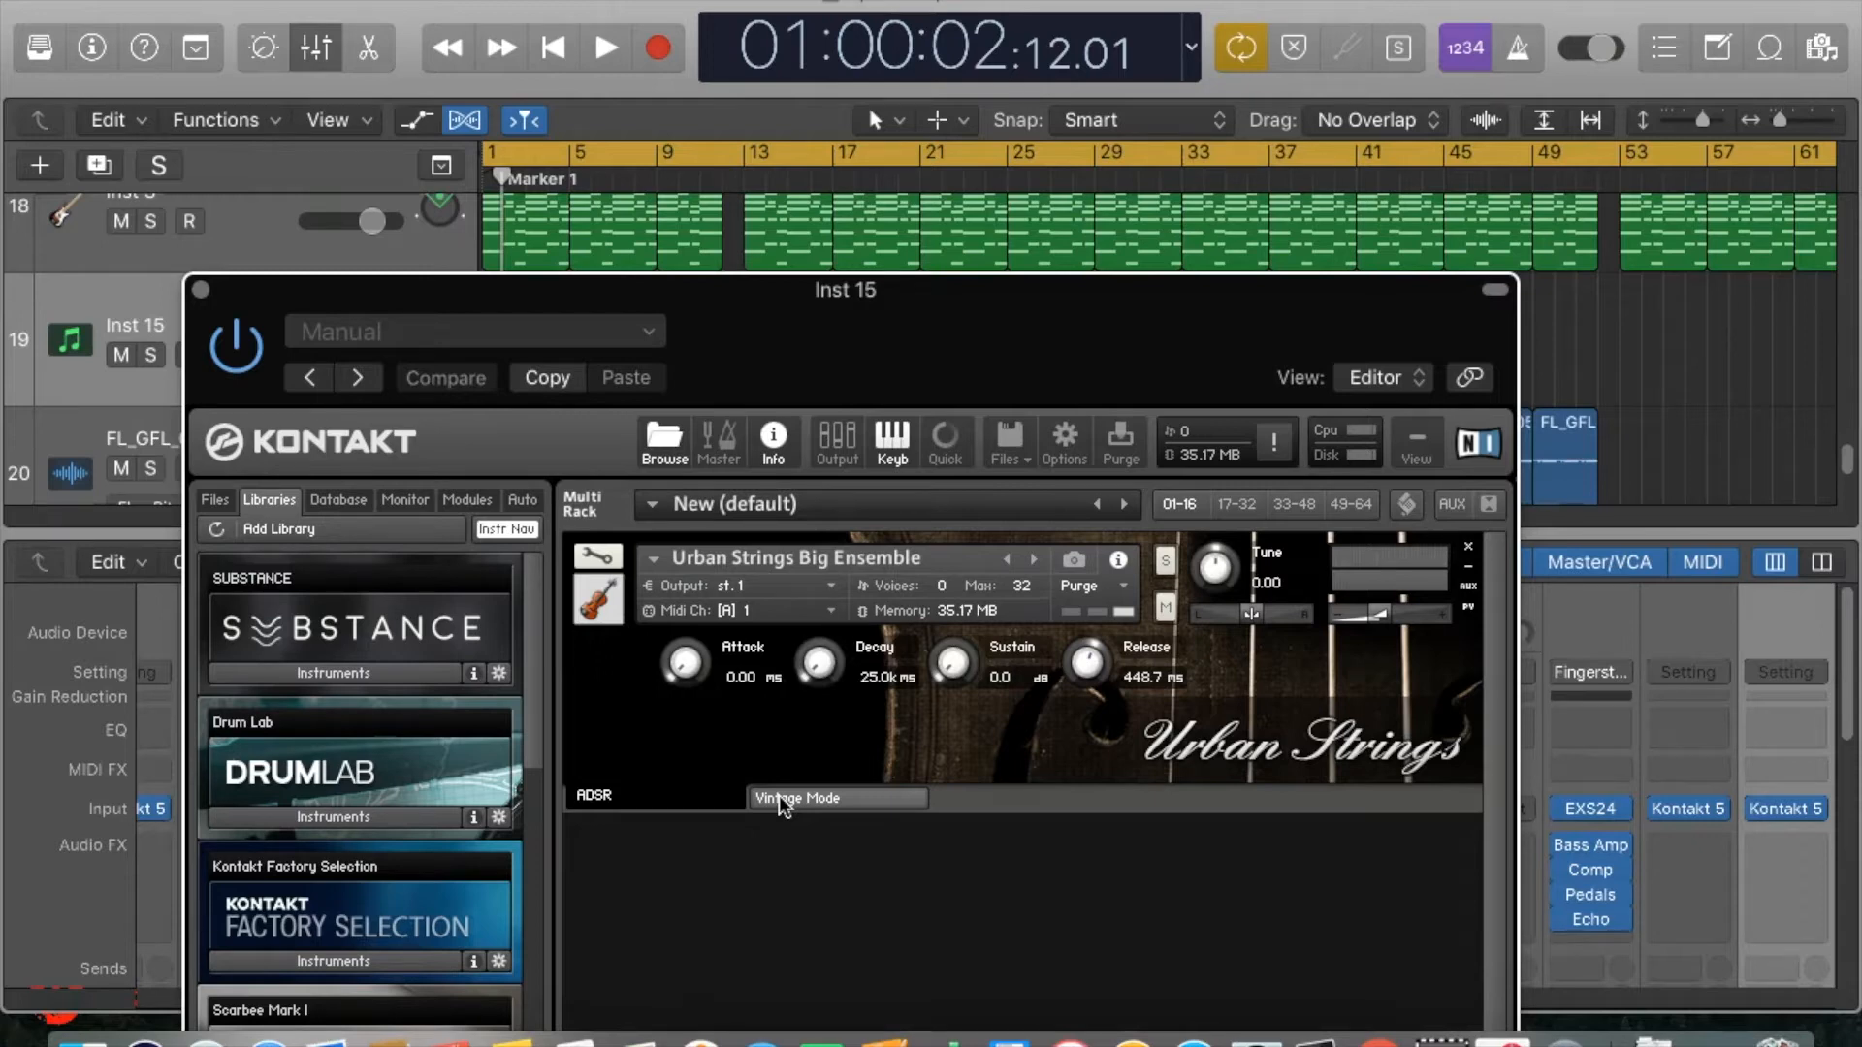
click(845, 798)
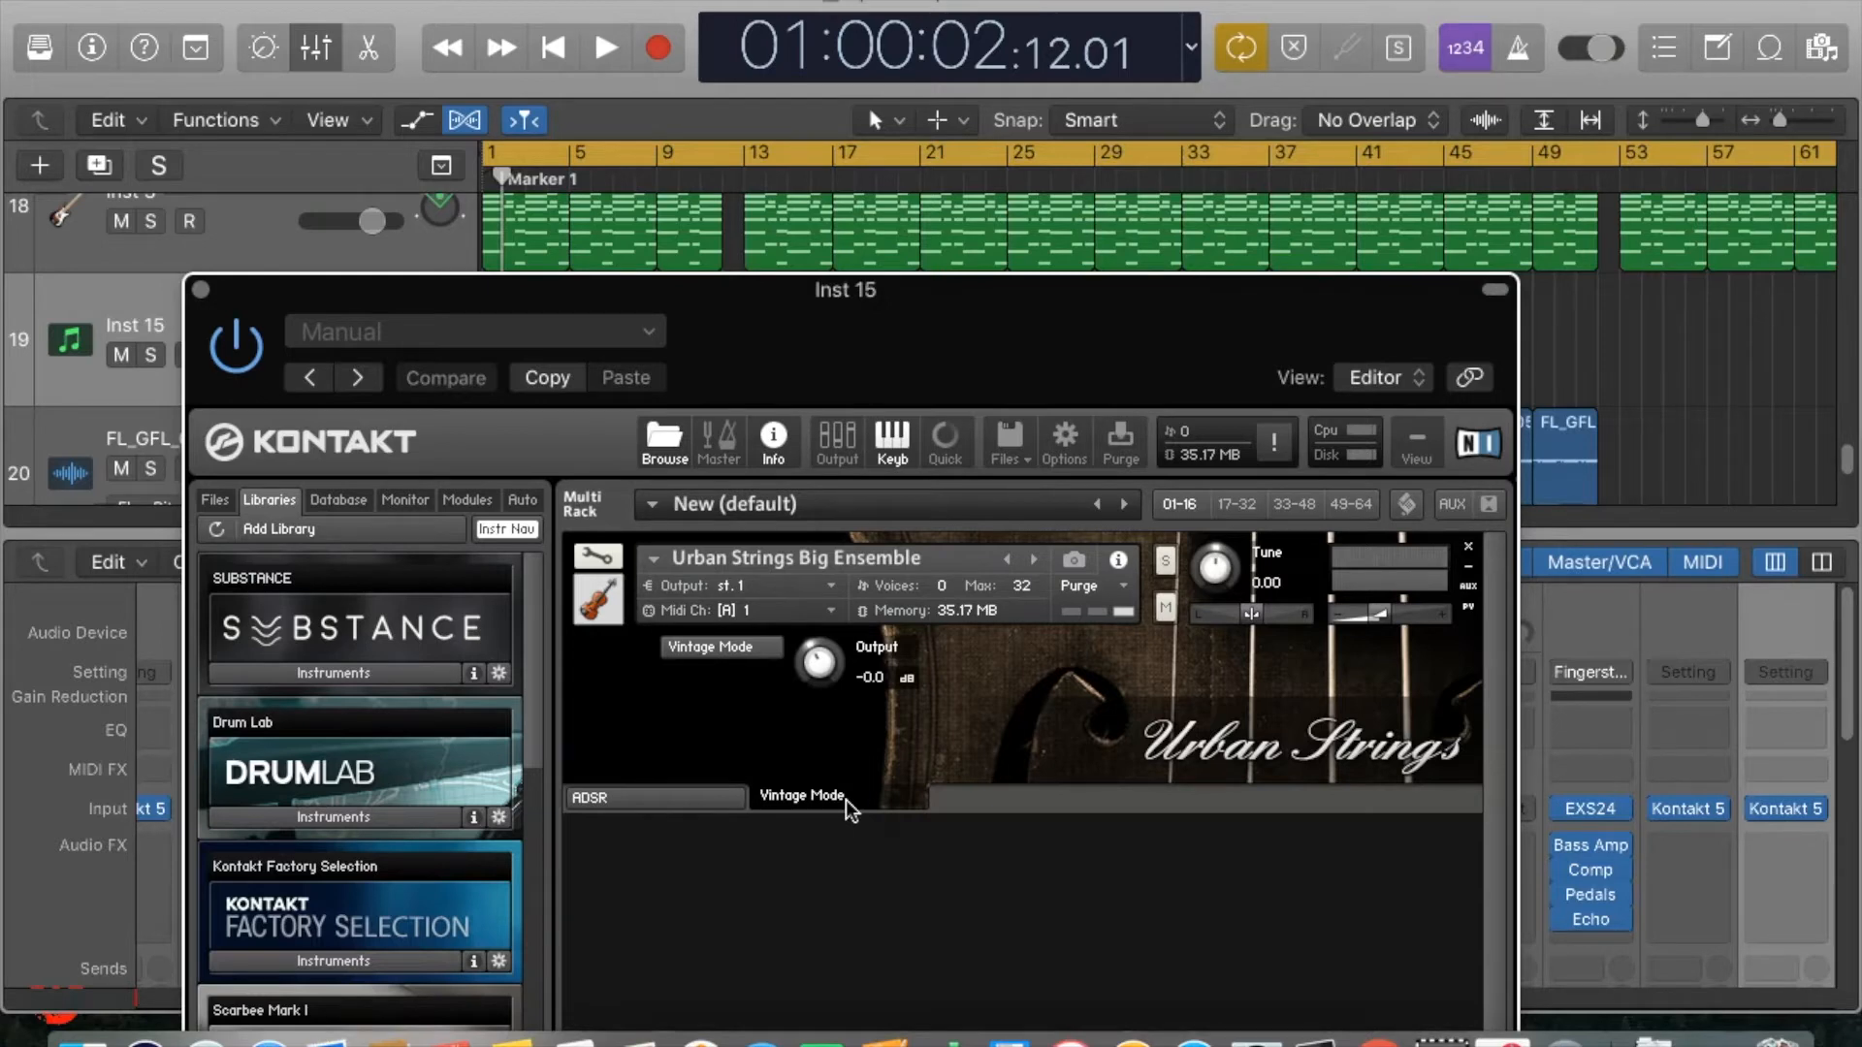
key(space)
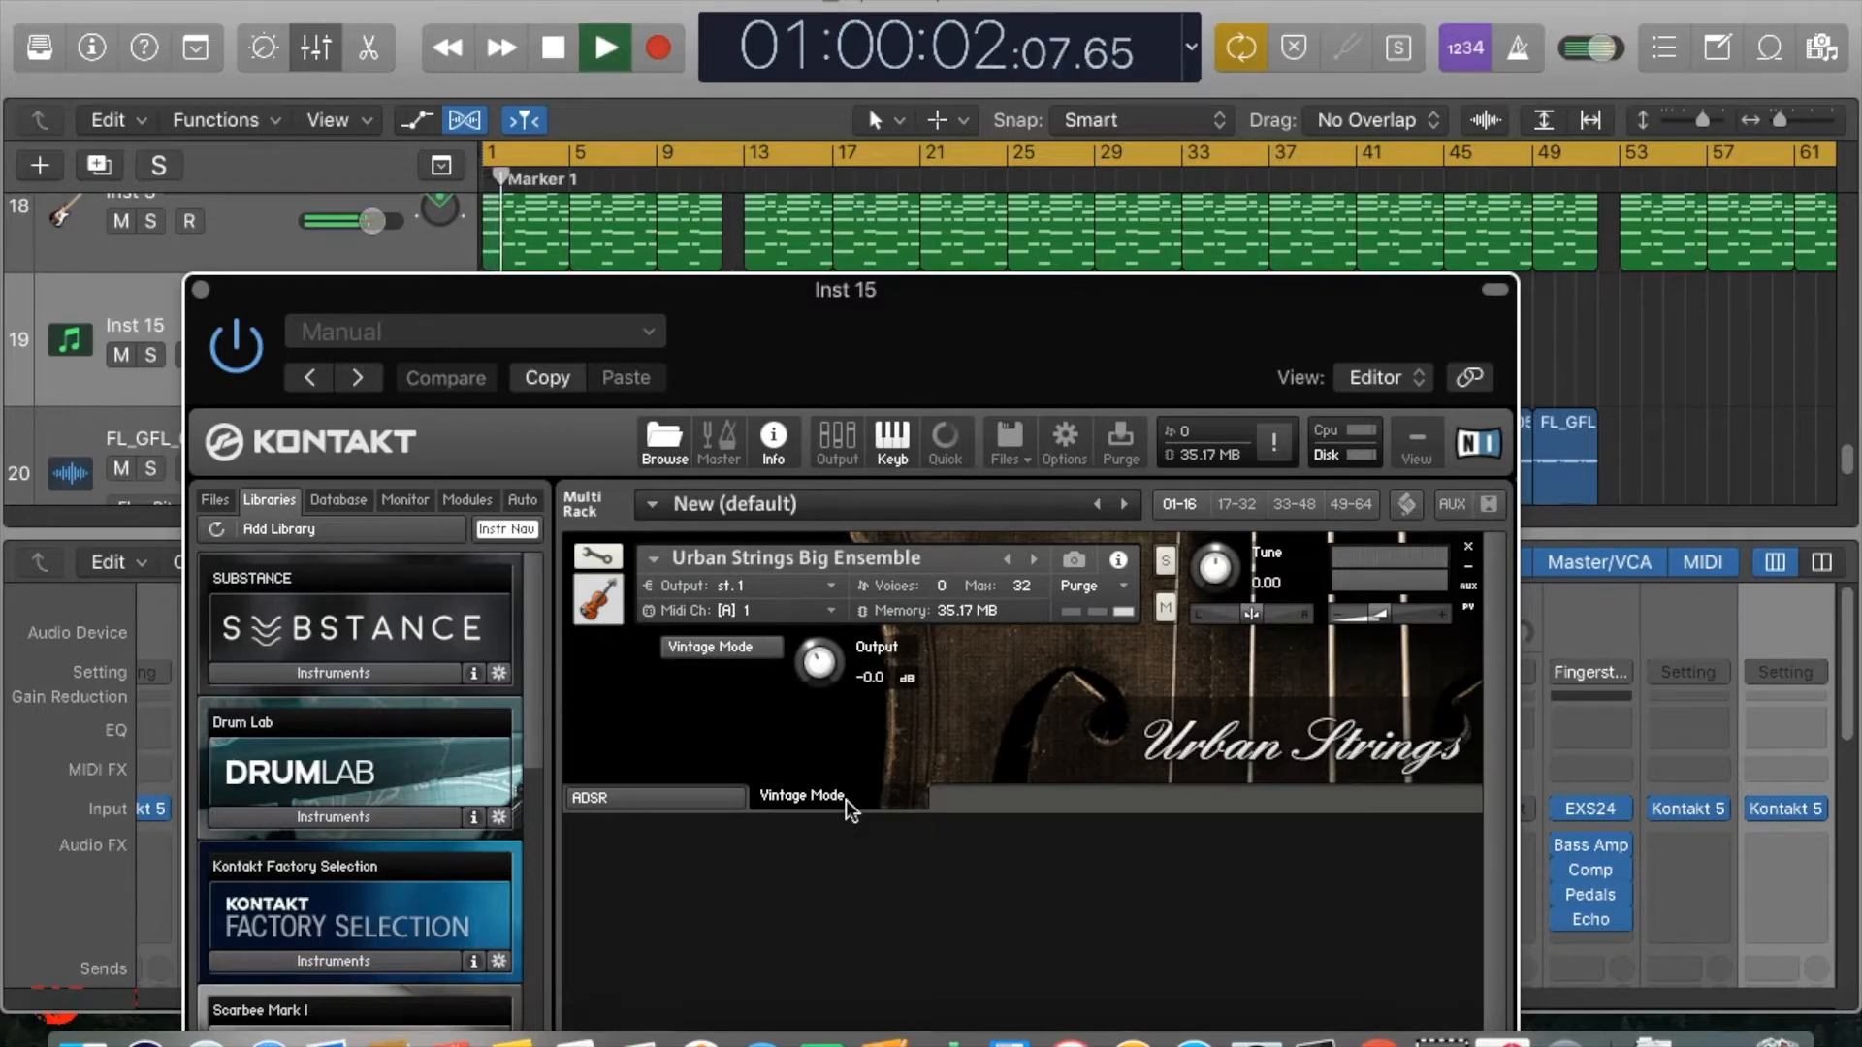
drag(935, 351, 1200, 113)
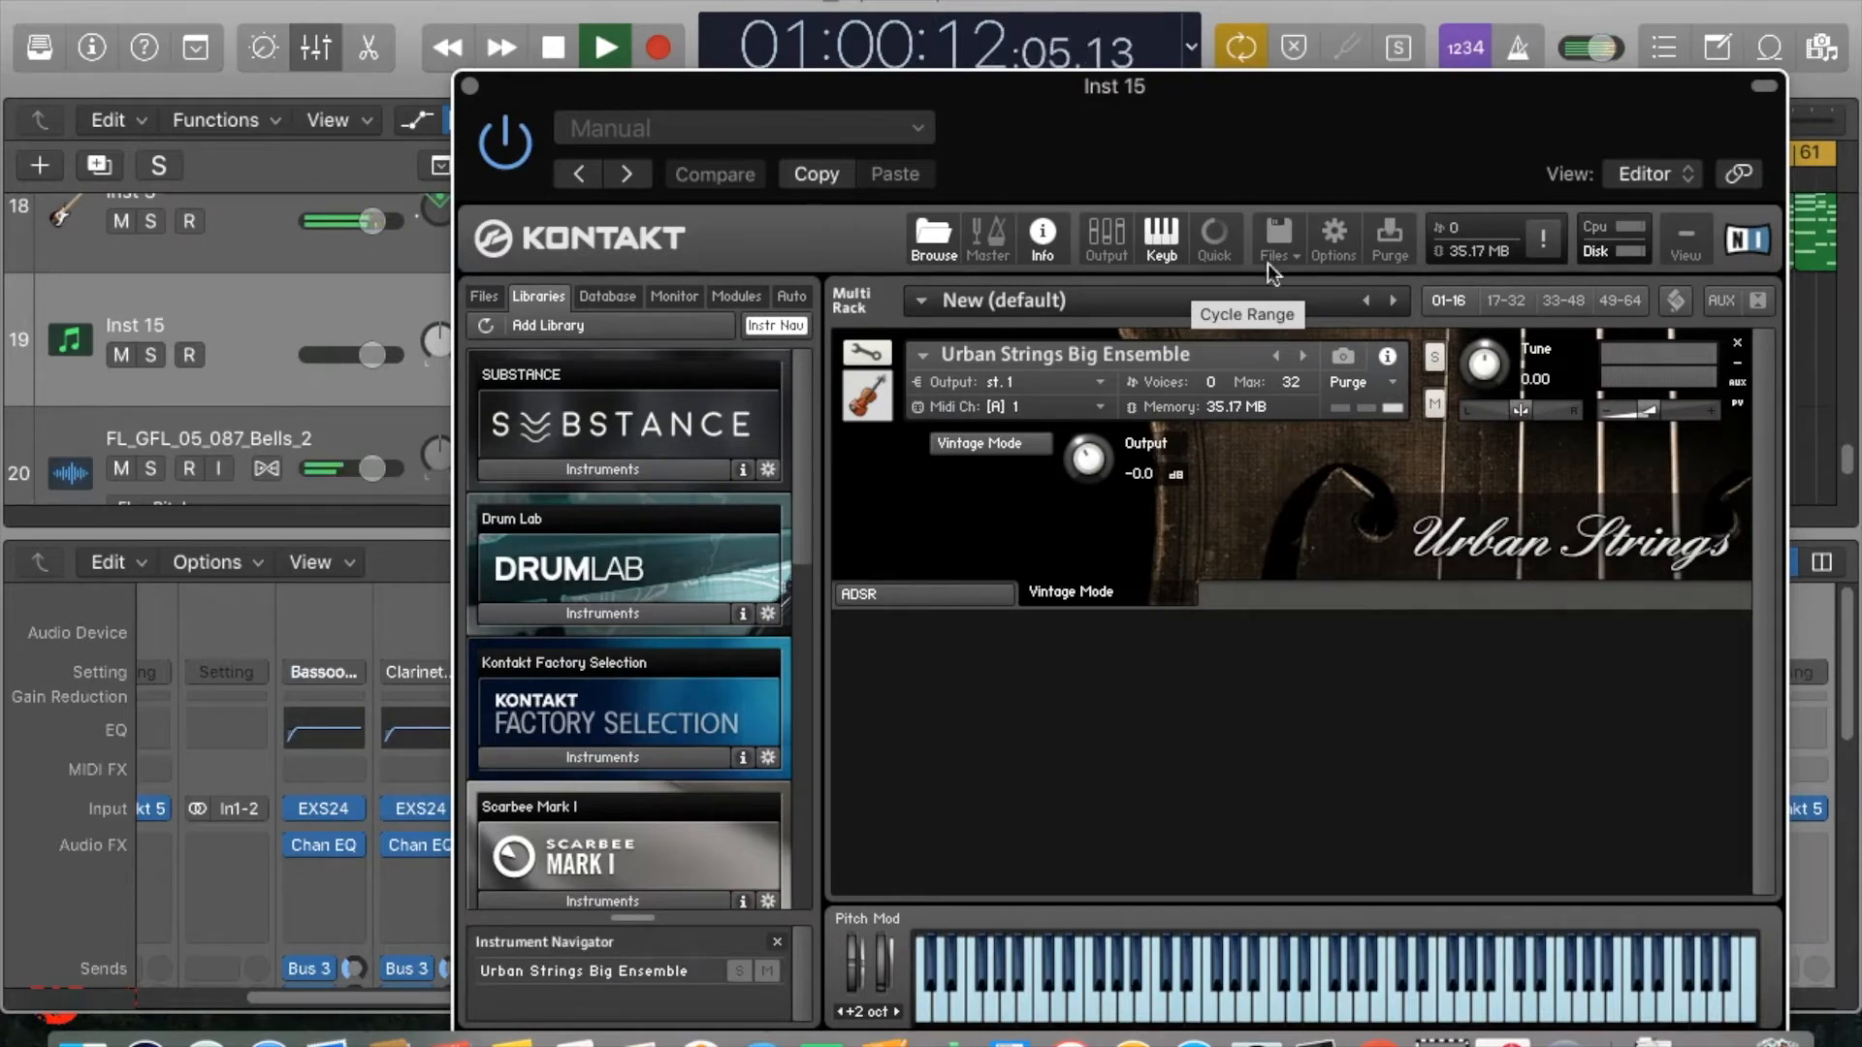
drag(1276, 178, 1148, 475)
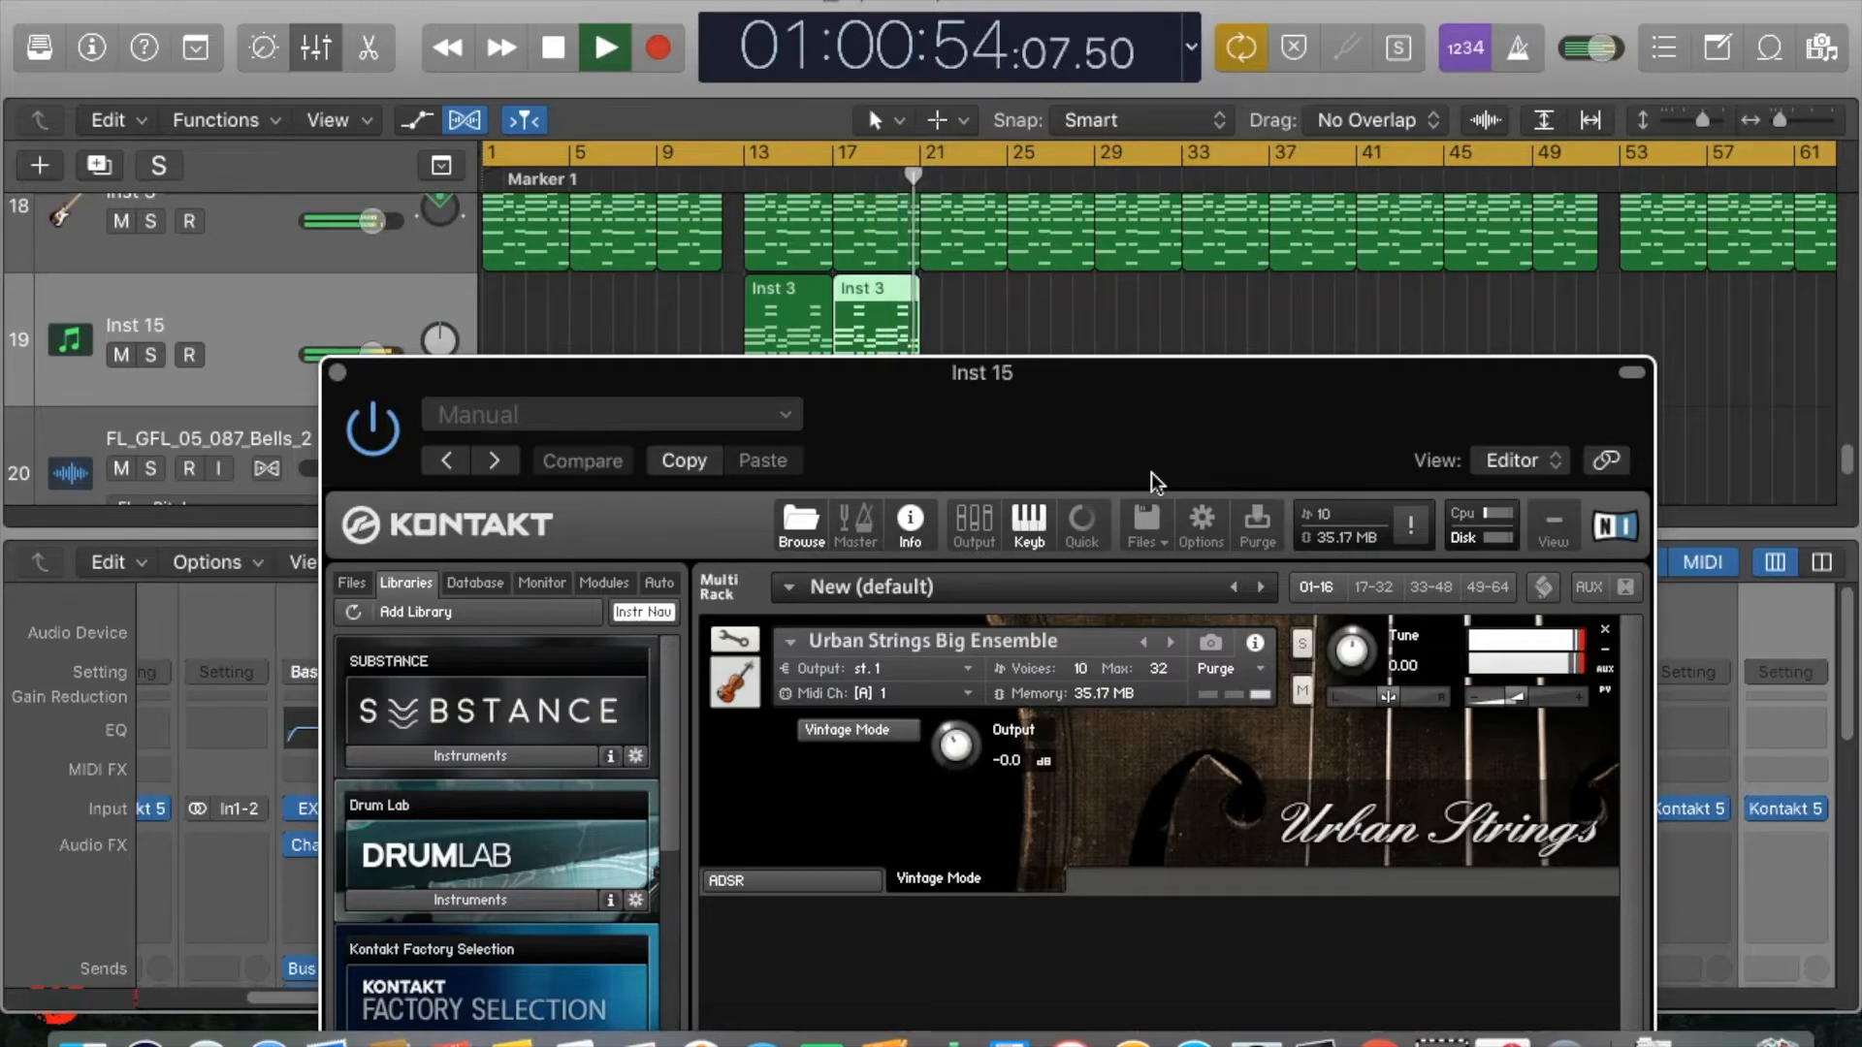
key(space)
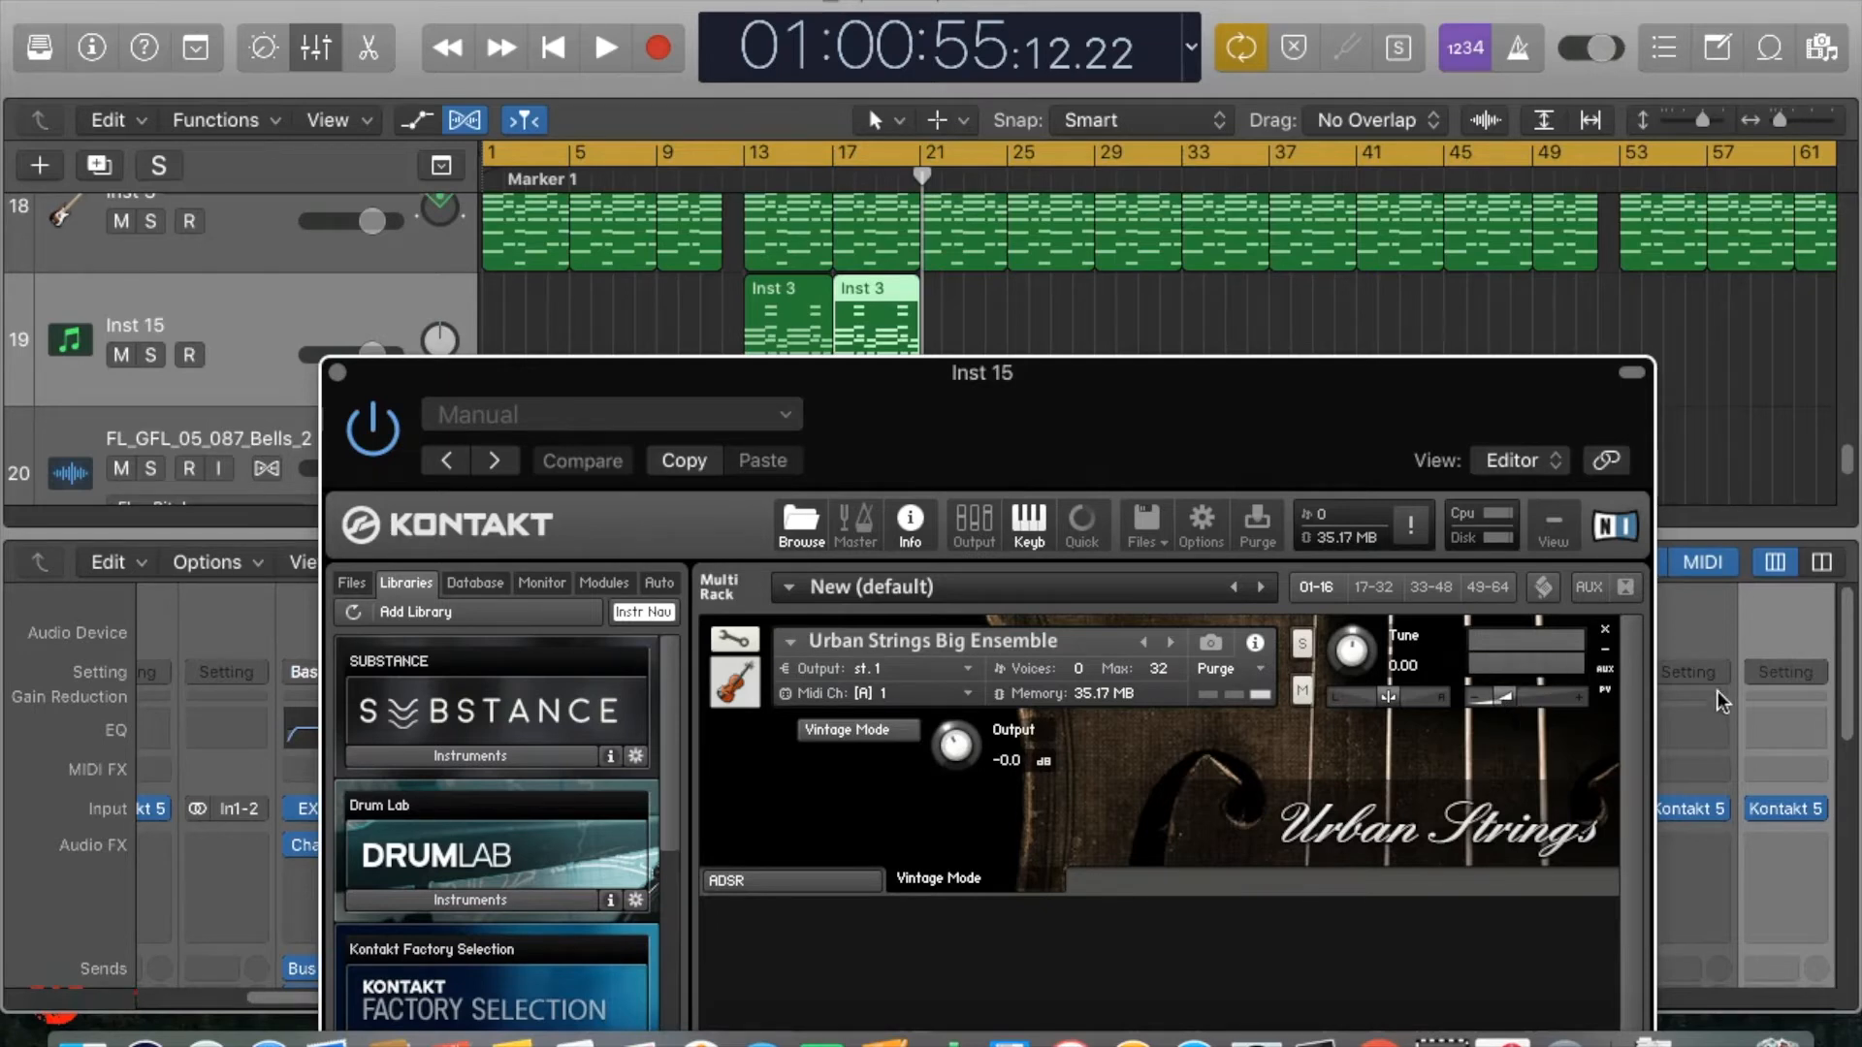
Turn on Vintage Mode for Urban Strings Big Ensemble and audition the strings from about bar 11 with cycle playback off.
click(581, 158)
click(709, 177)
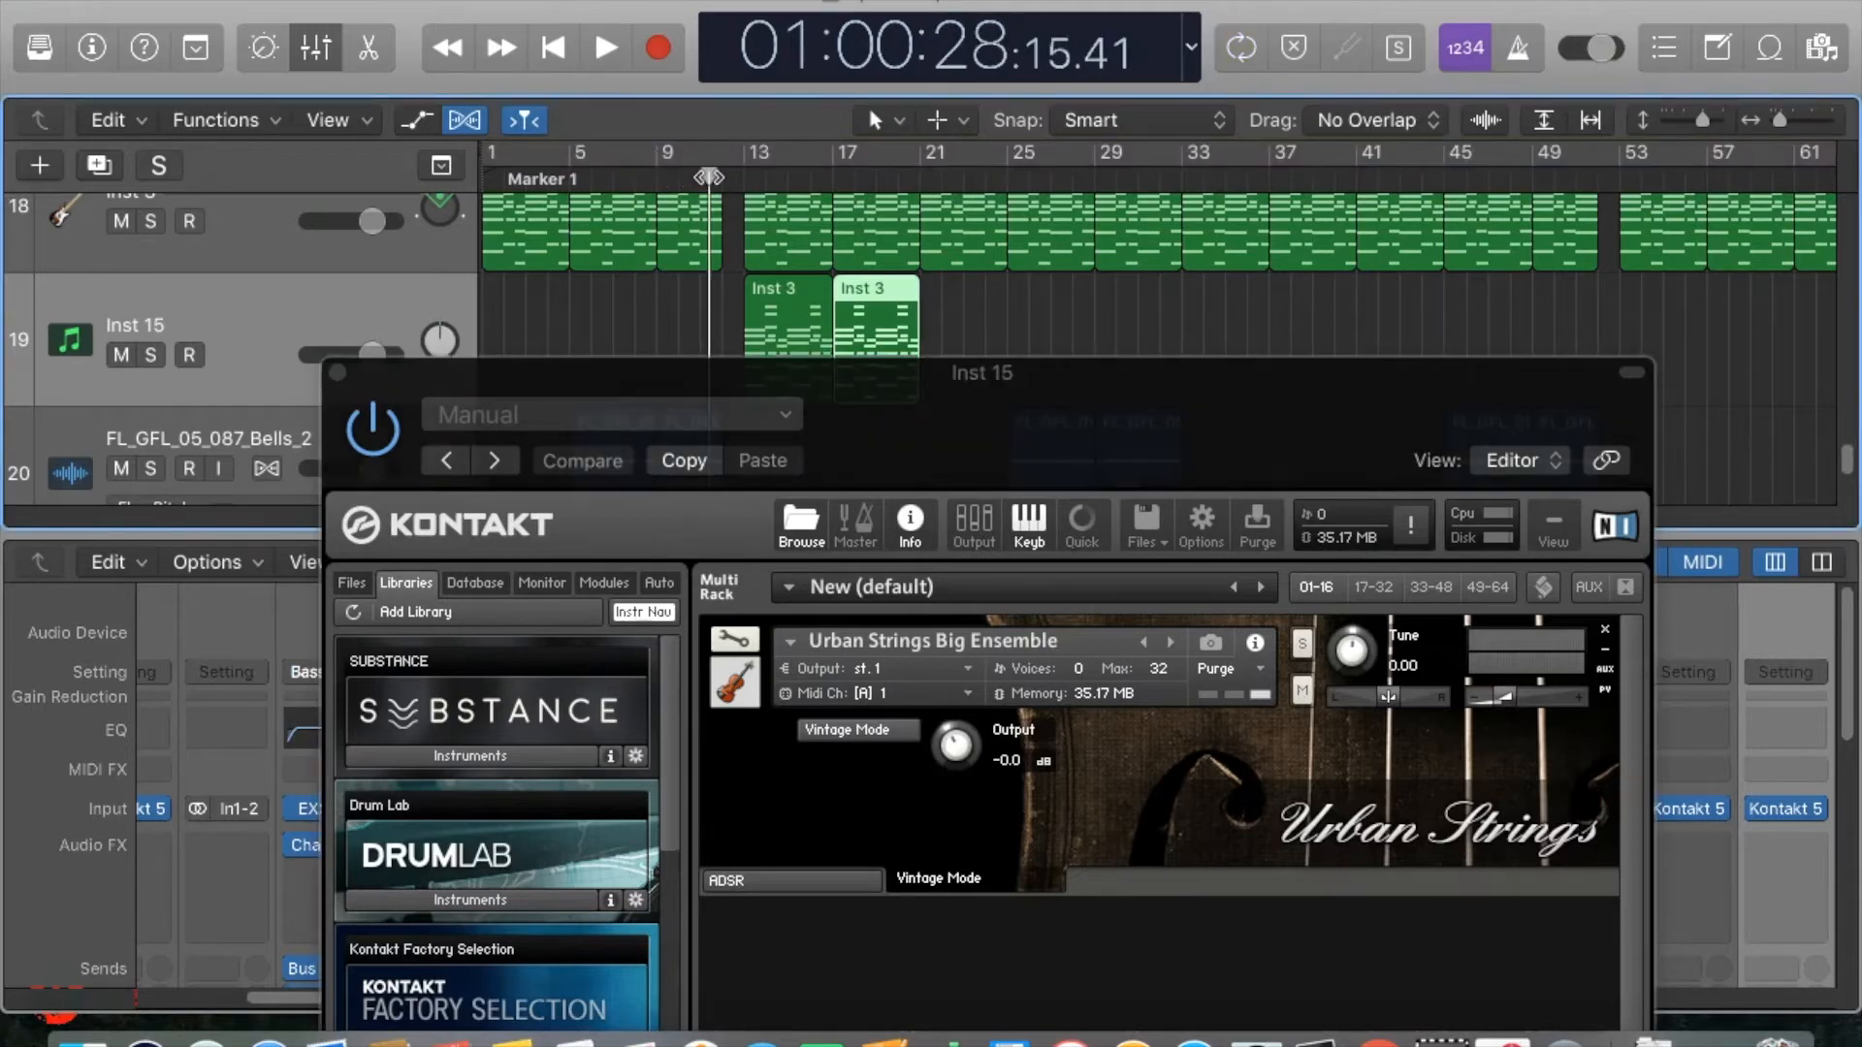
click(871, 730)
key(space)
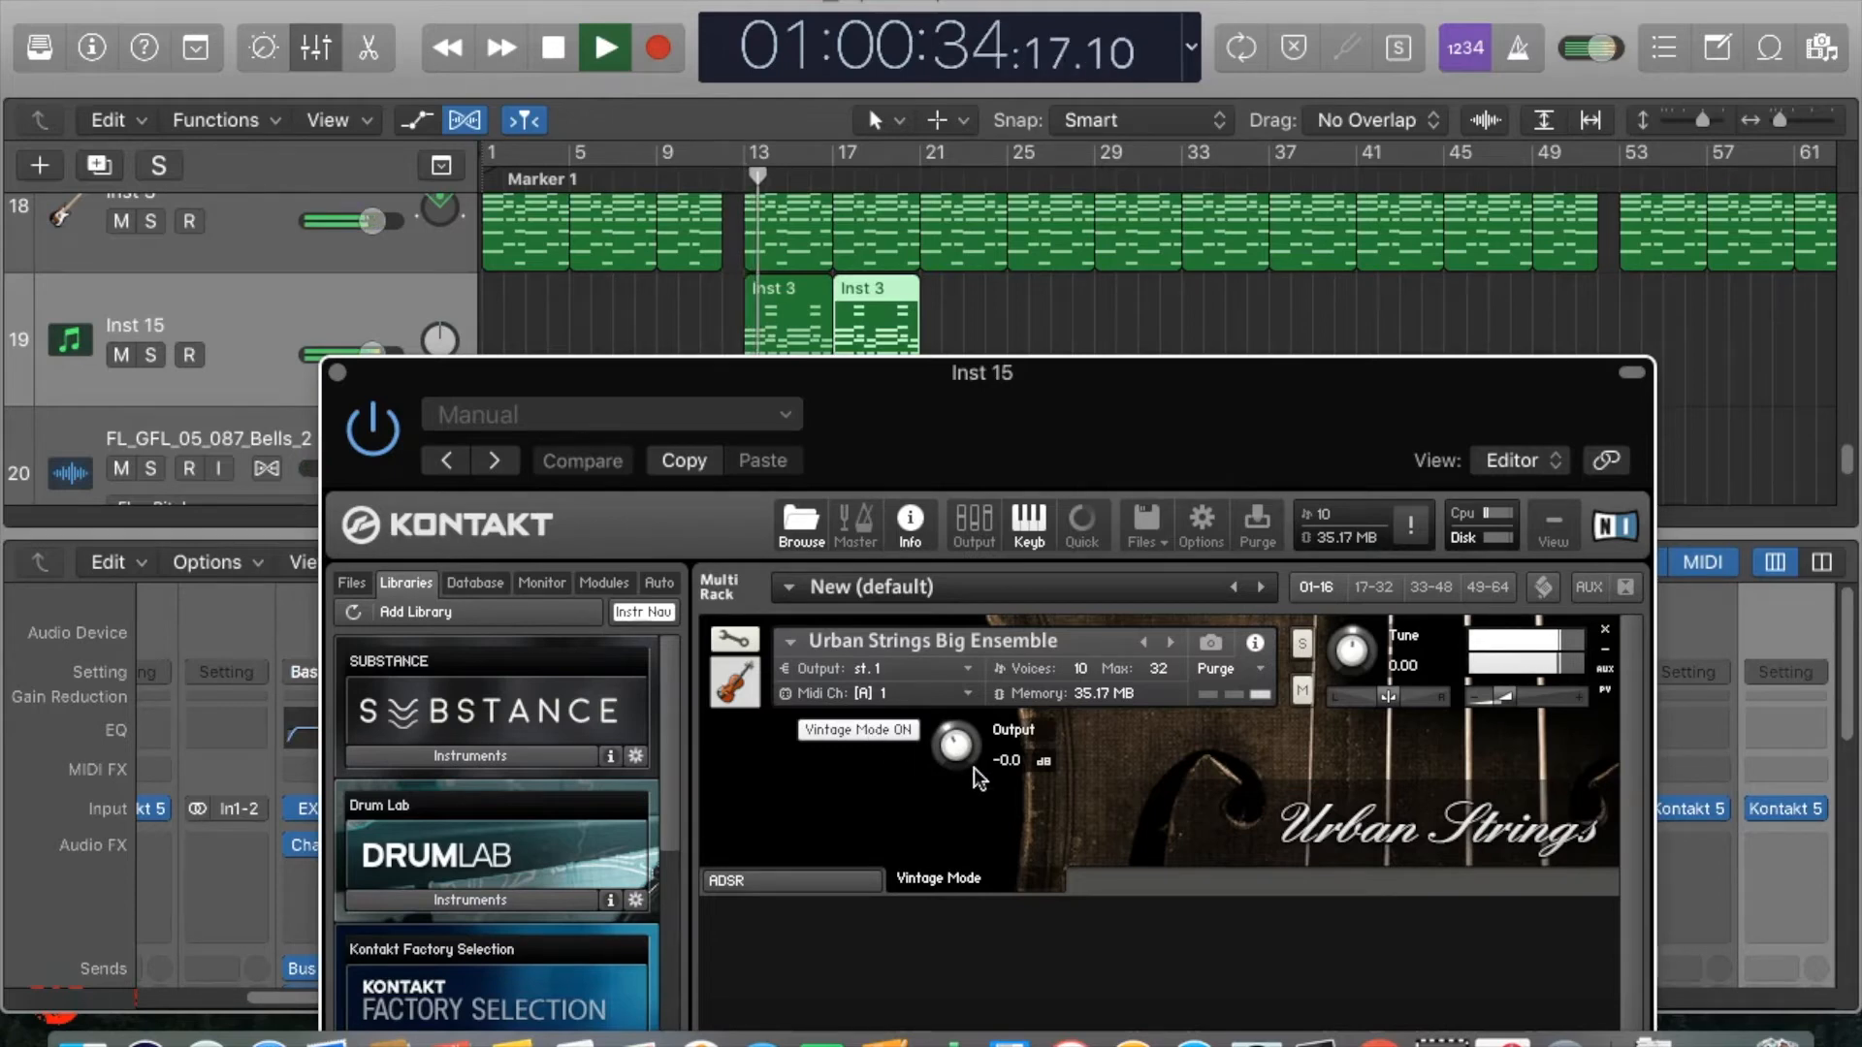
drag(970, 760, 958, 752)
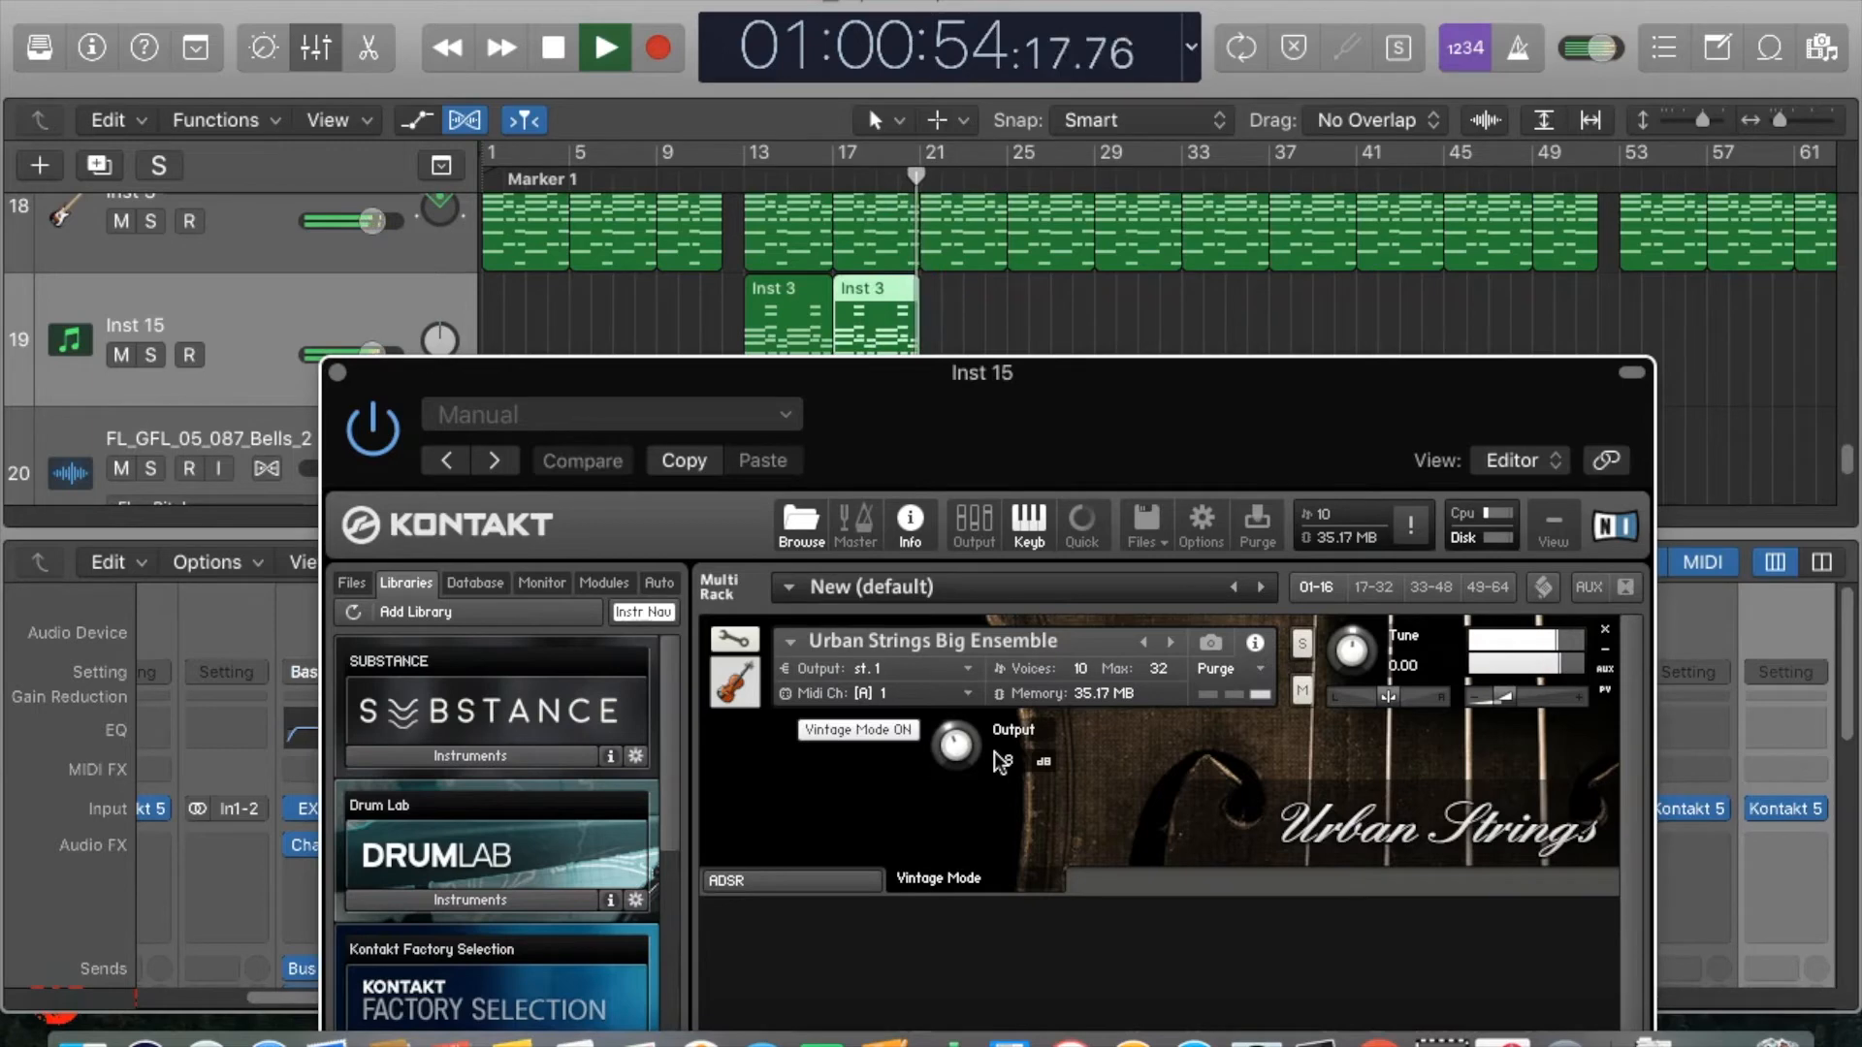
key(space)
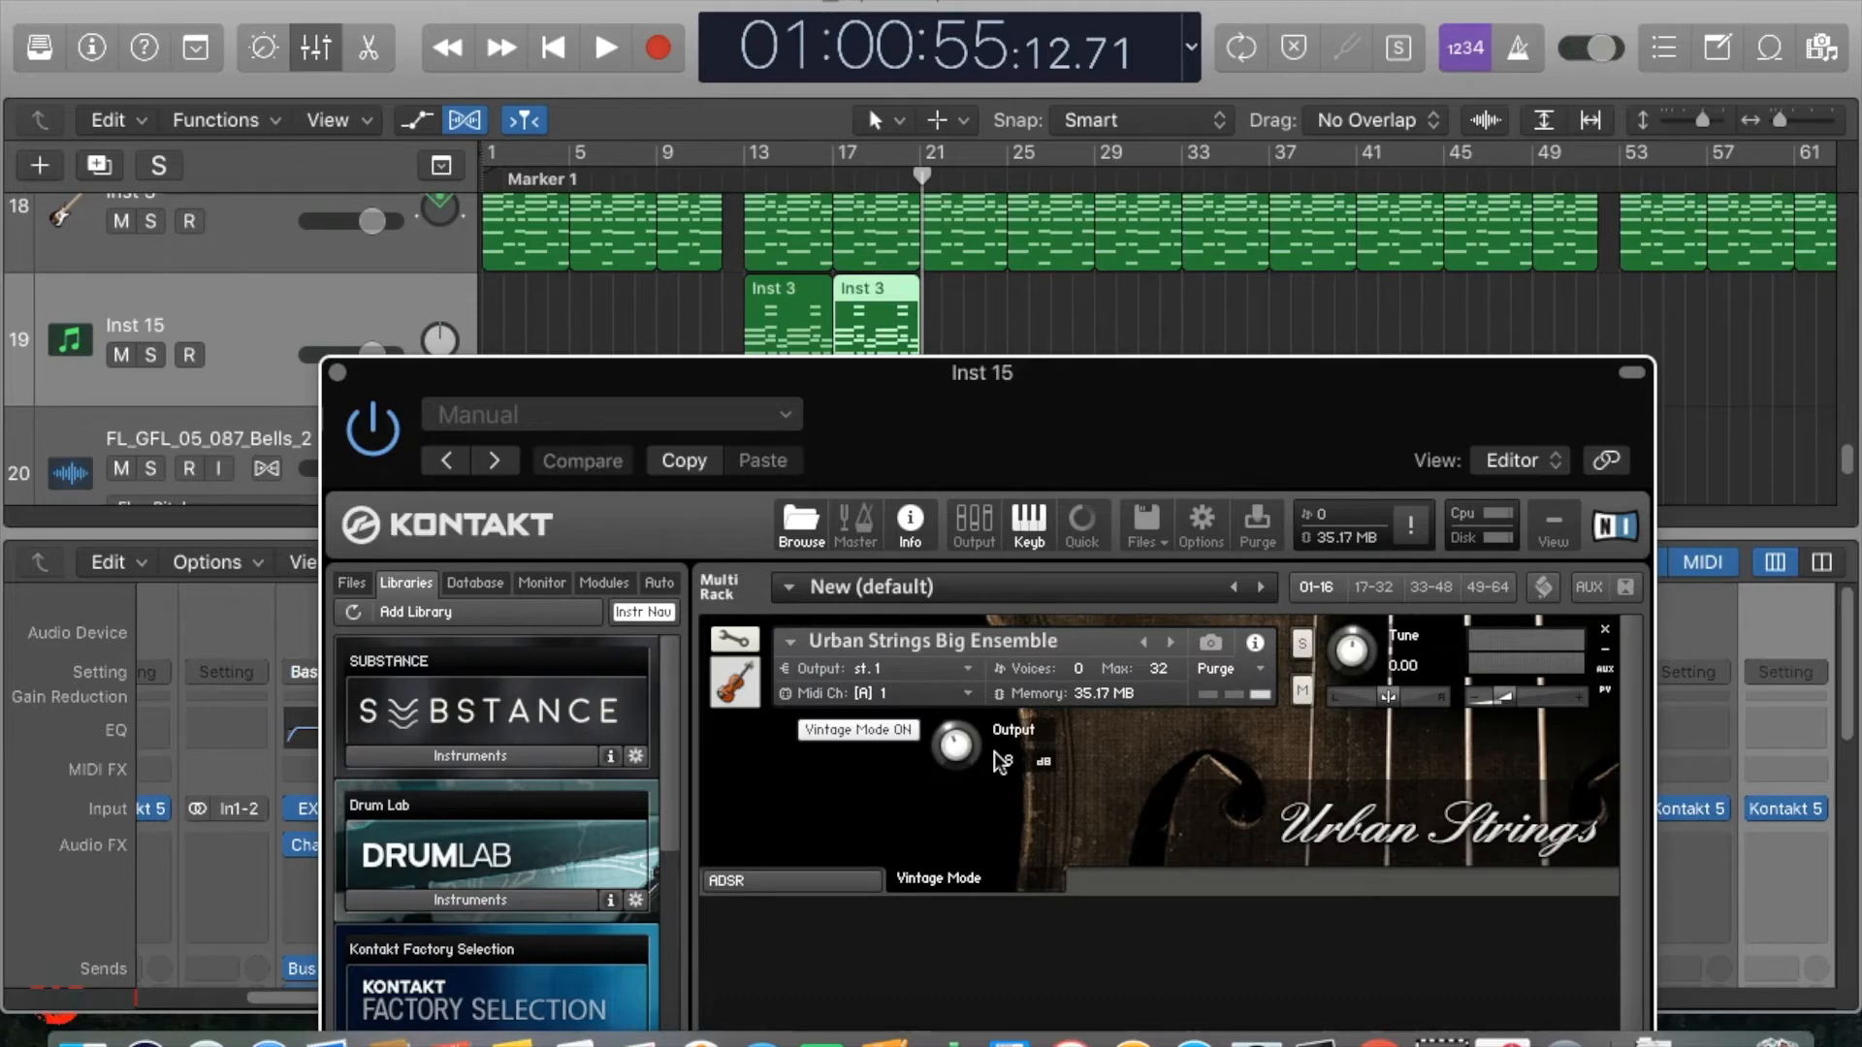
Replace Urban Strings Big Ensemble in the Kontakt rack with Urban Strings Full Orchestra.nki from the Kontakt Instruments folder.
click(772, 882)
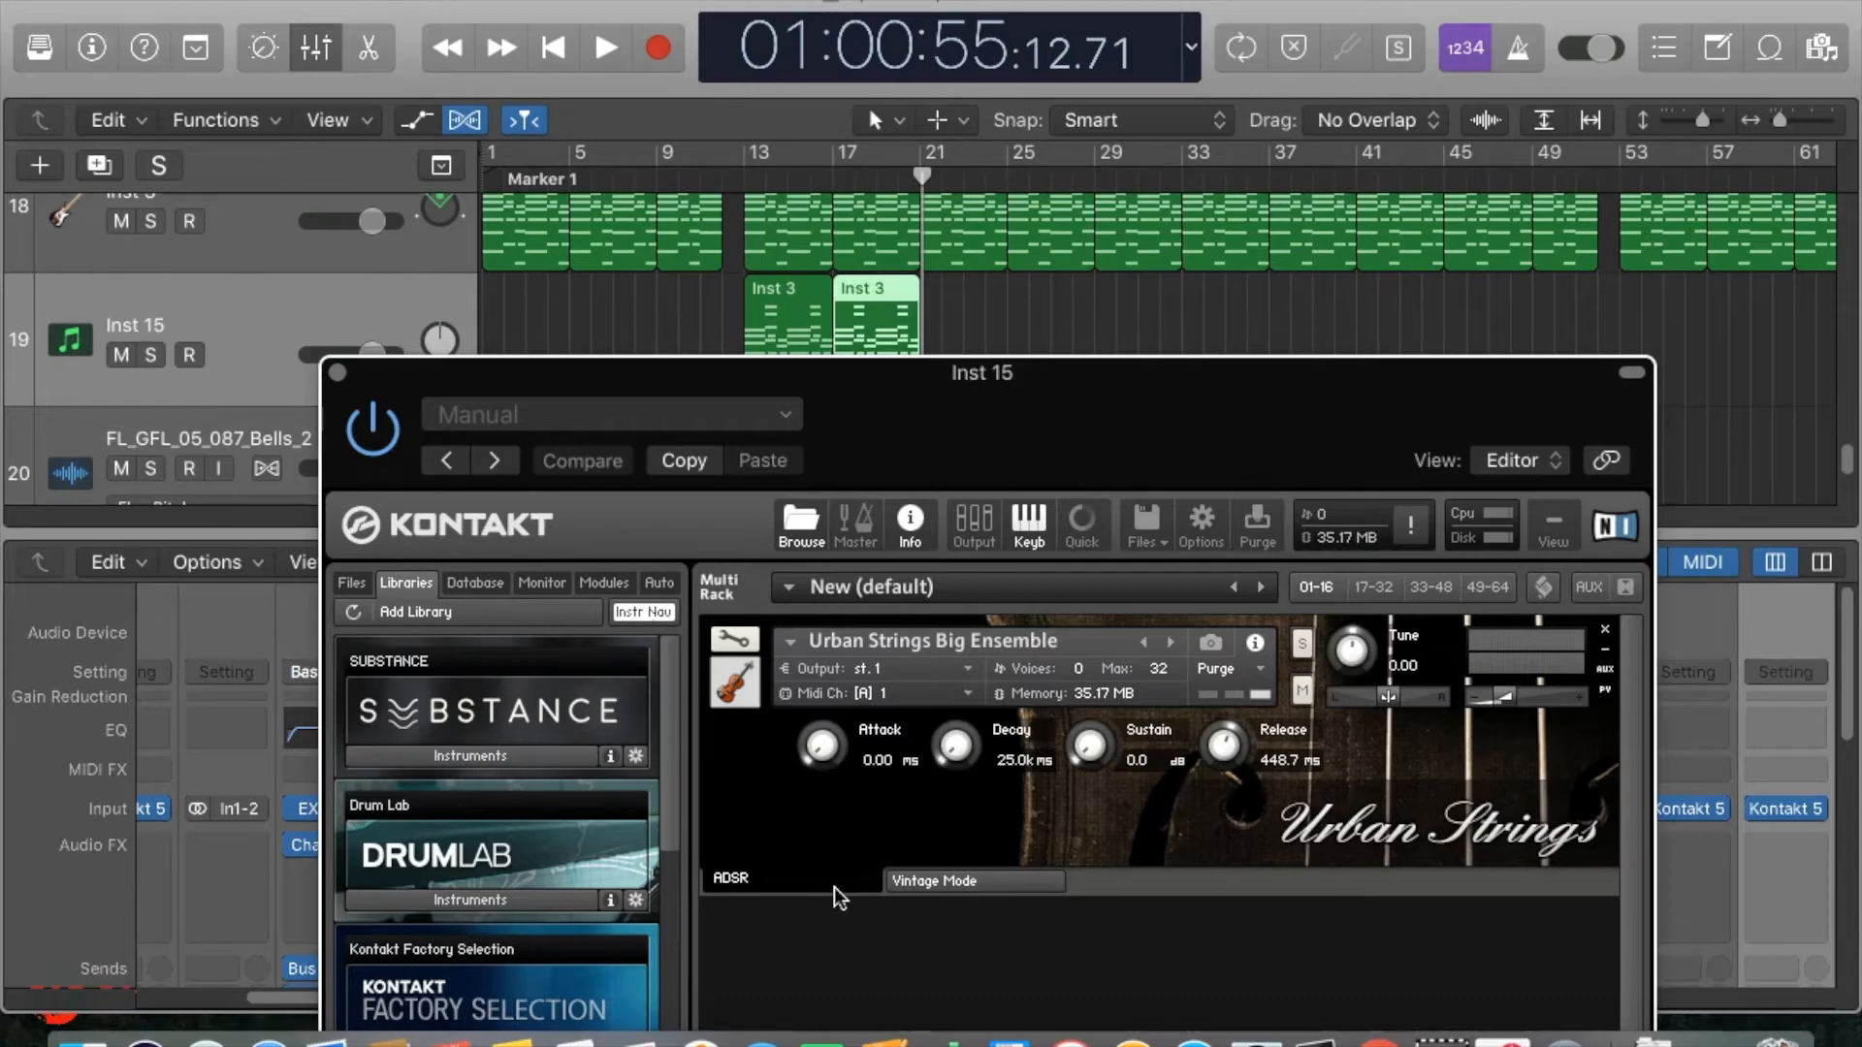
click(1606, 628)
click(1026, 361)
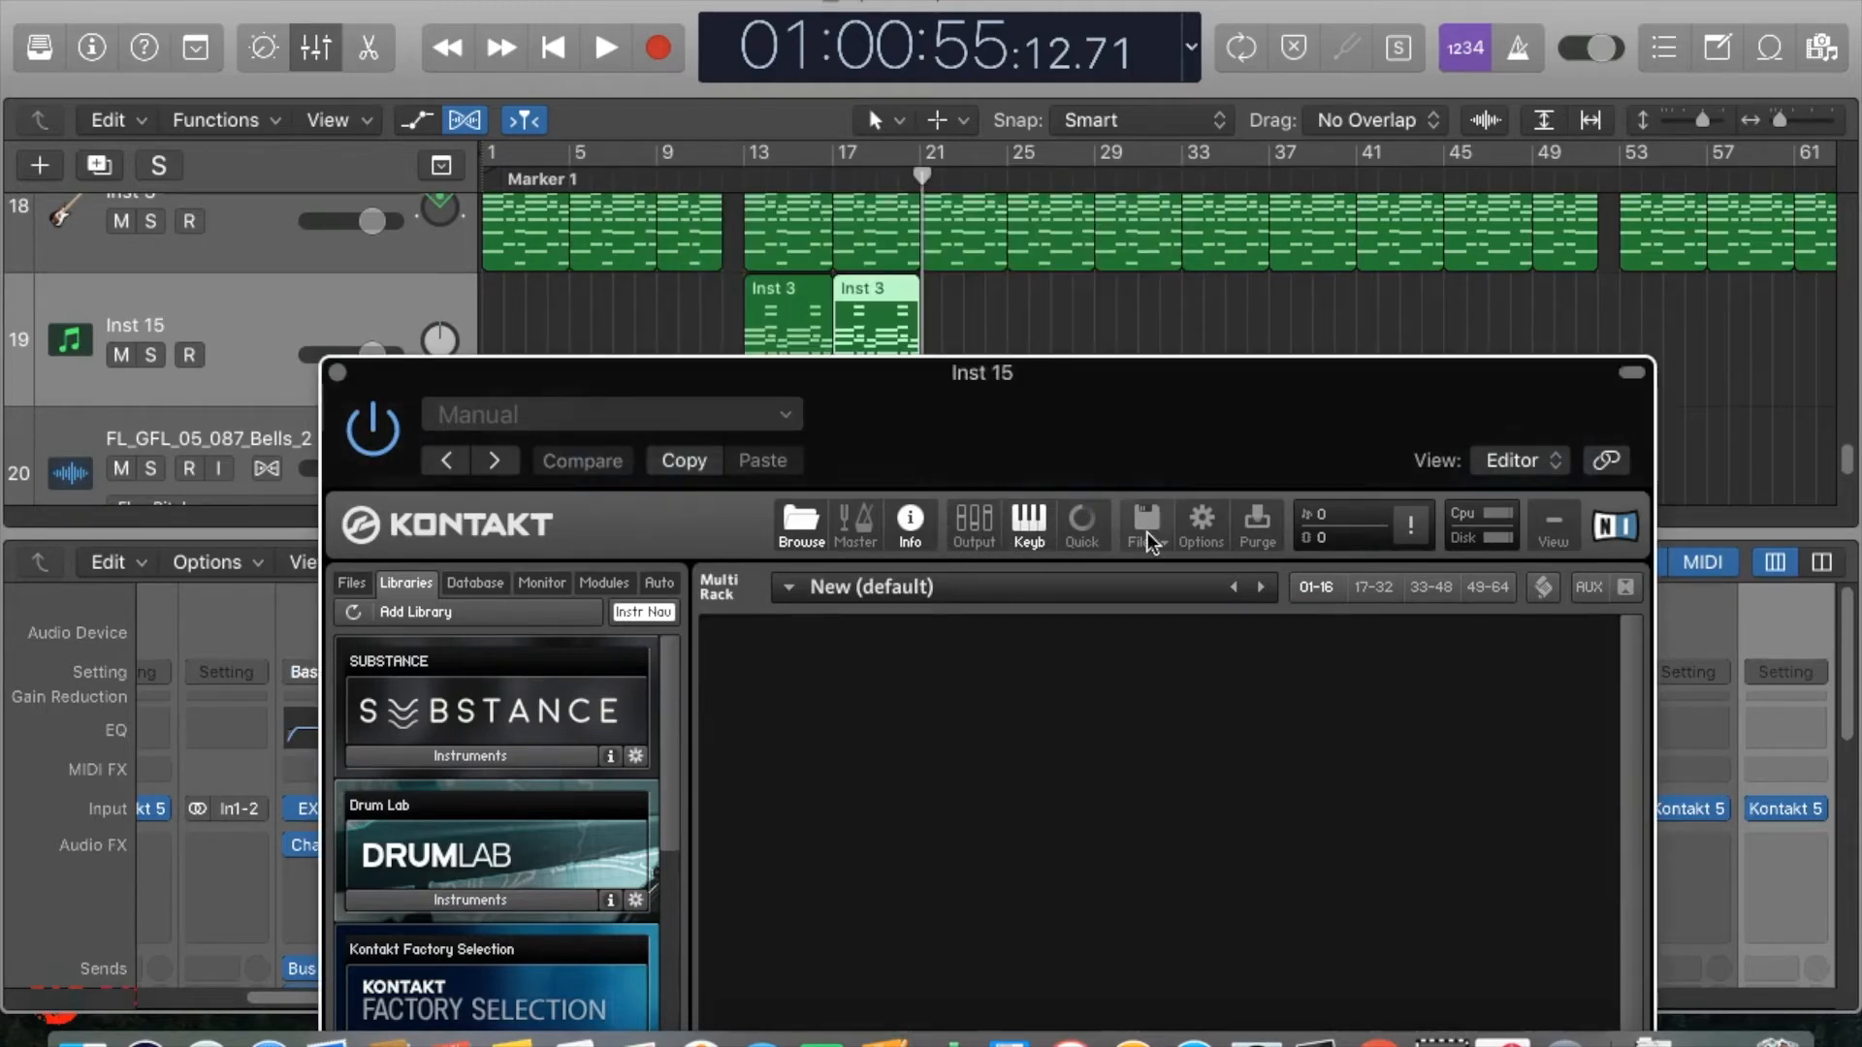
click(1132, 531)
click(1191, 624)
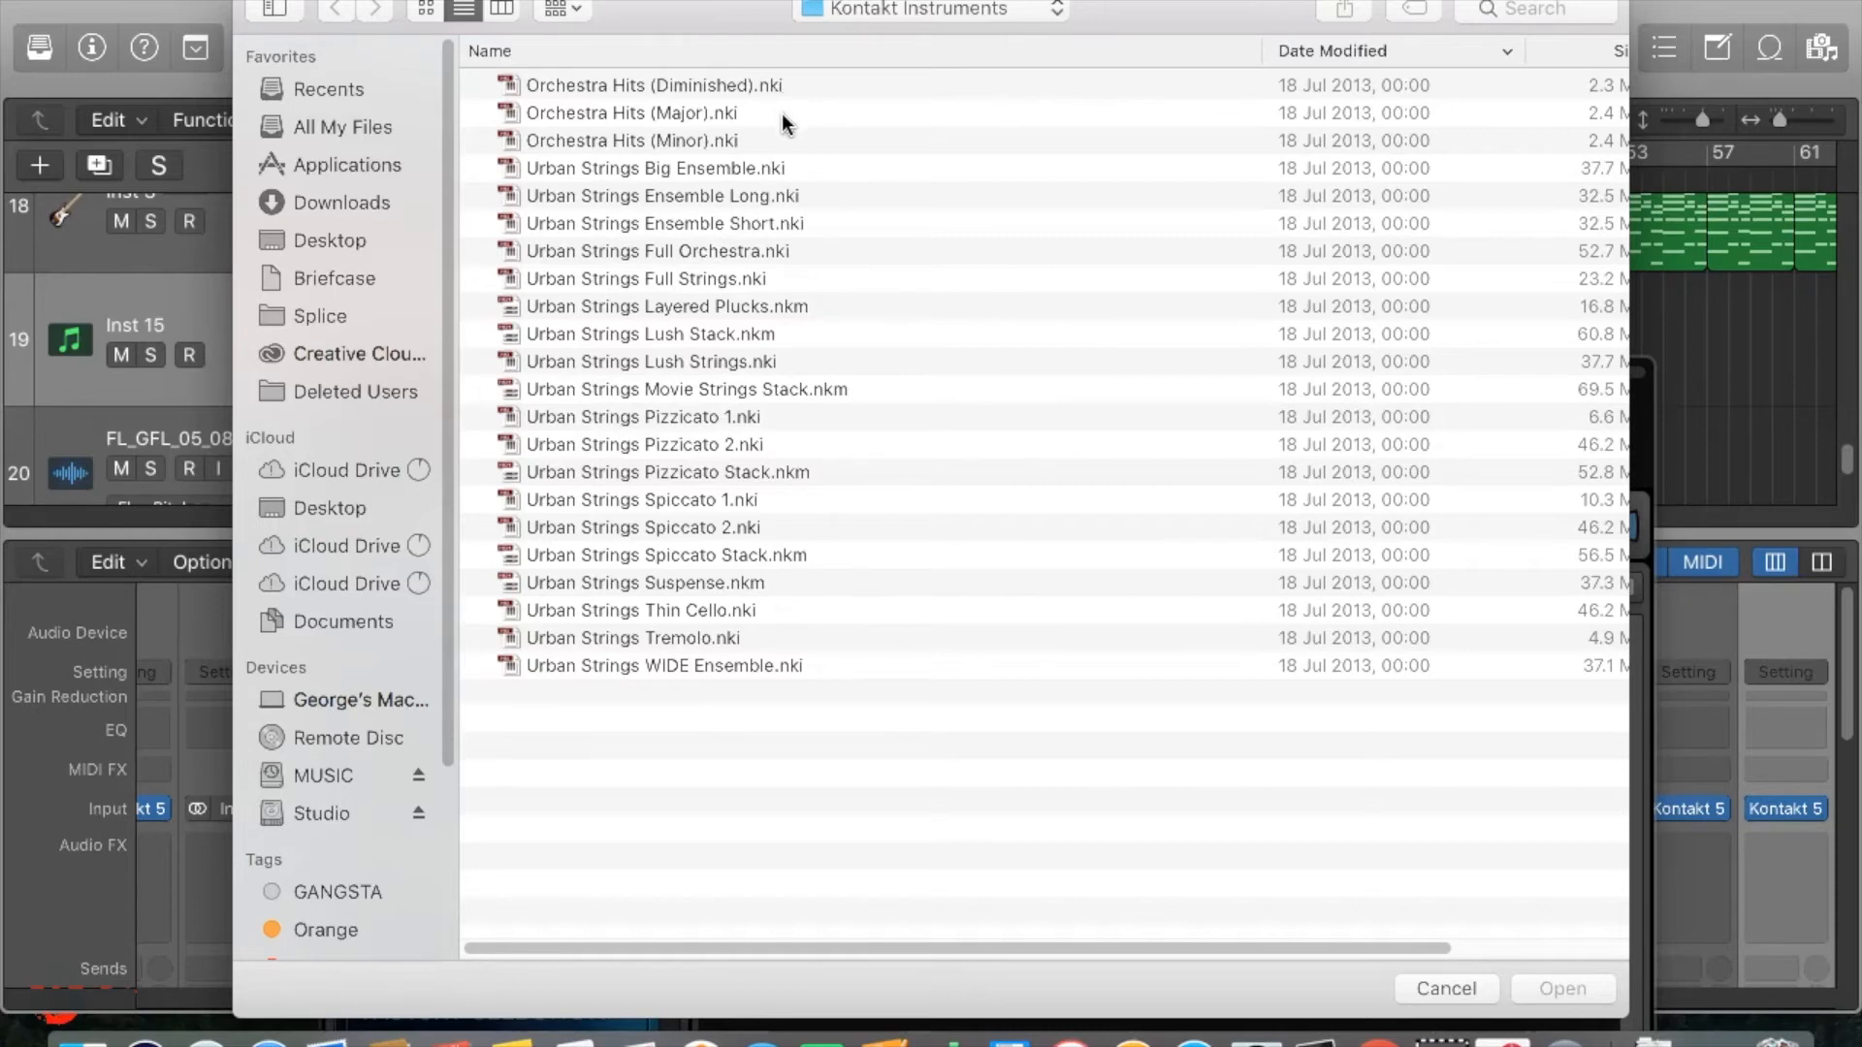
click(772, 171)
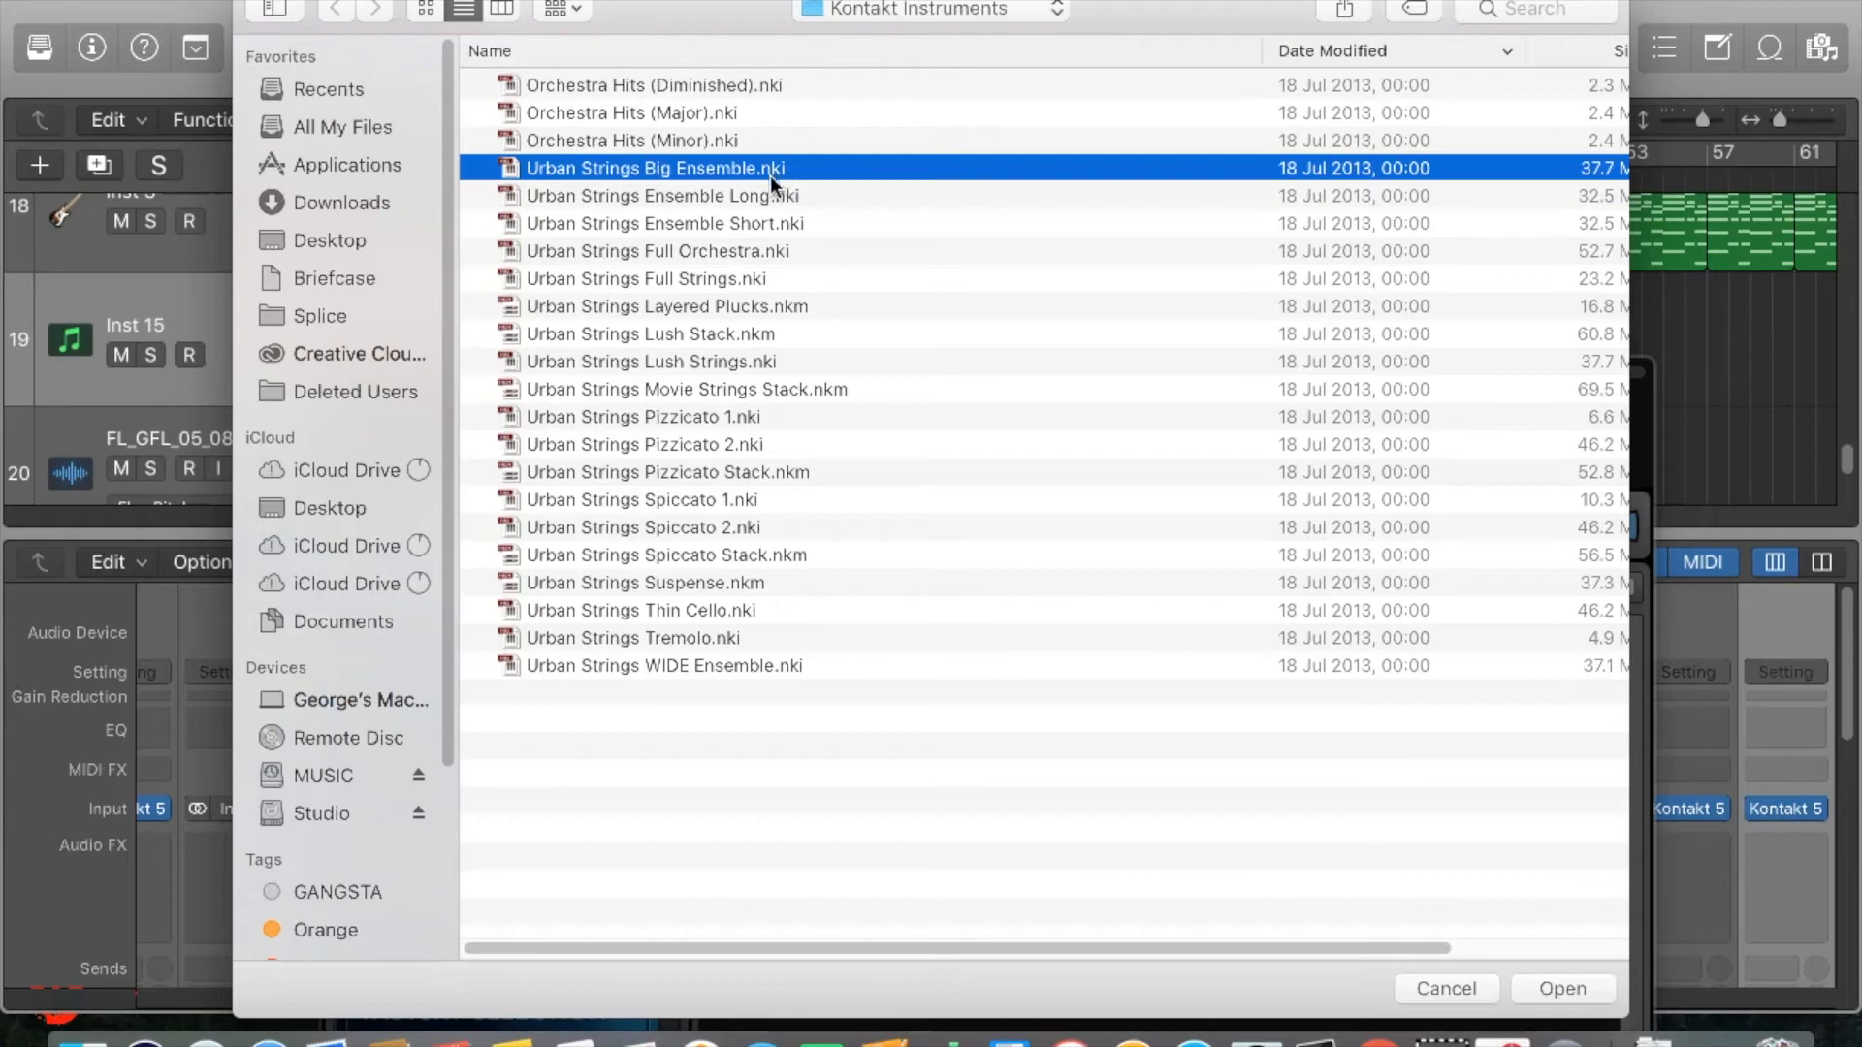
click(757, 252)
double_click(758, 251)
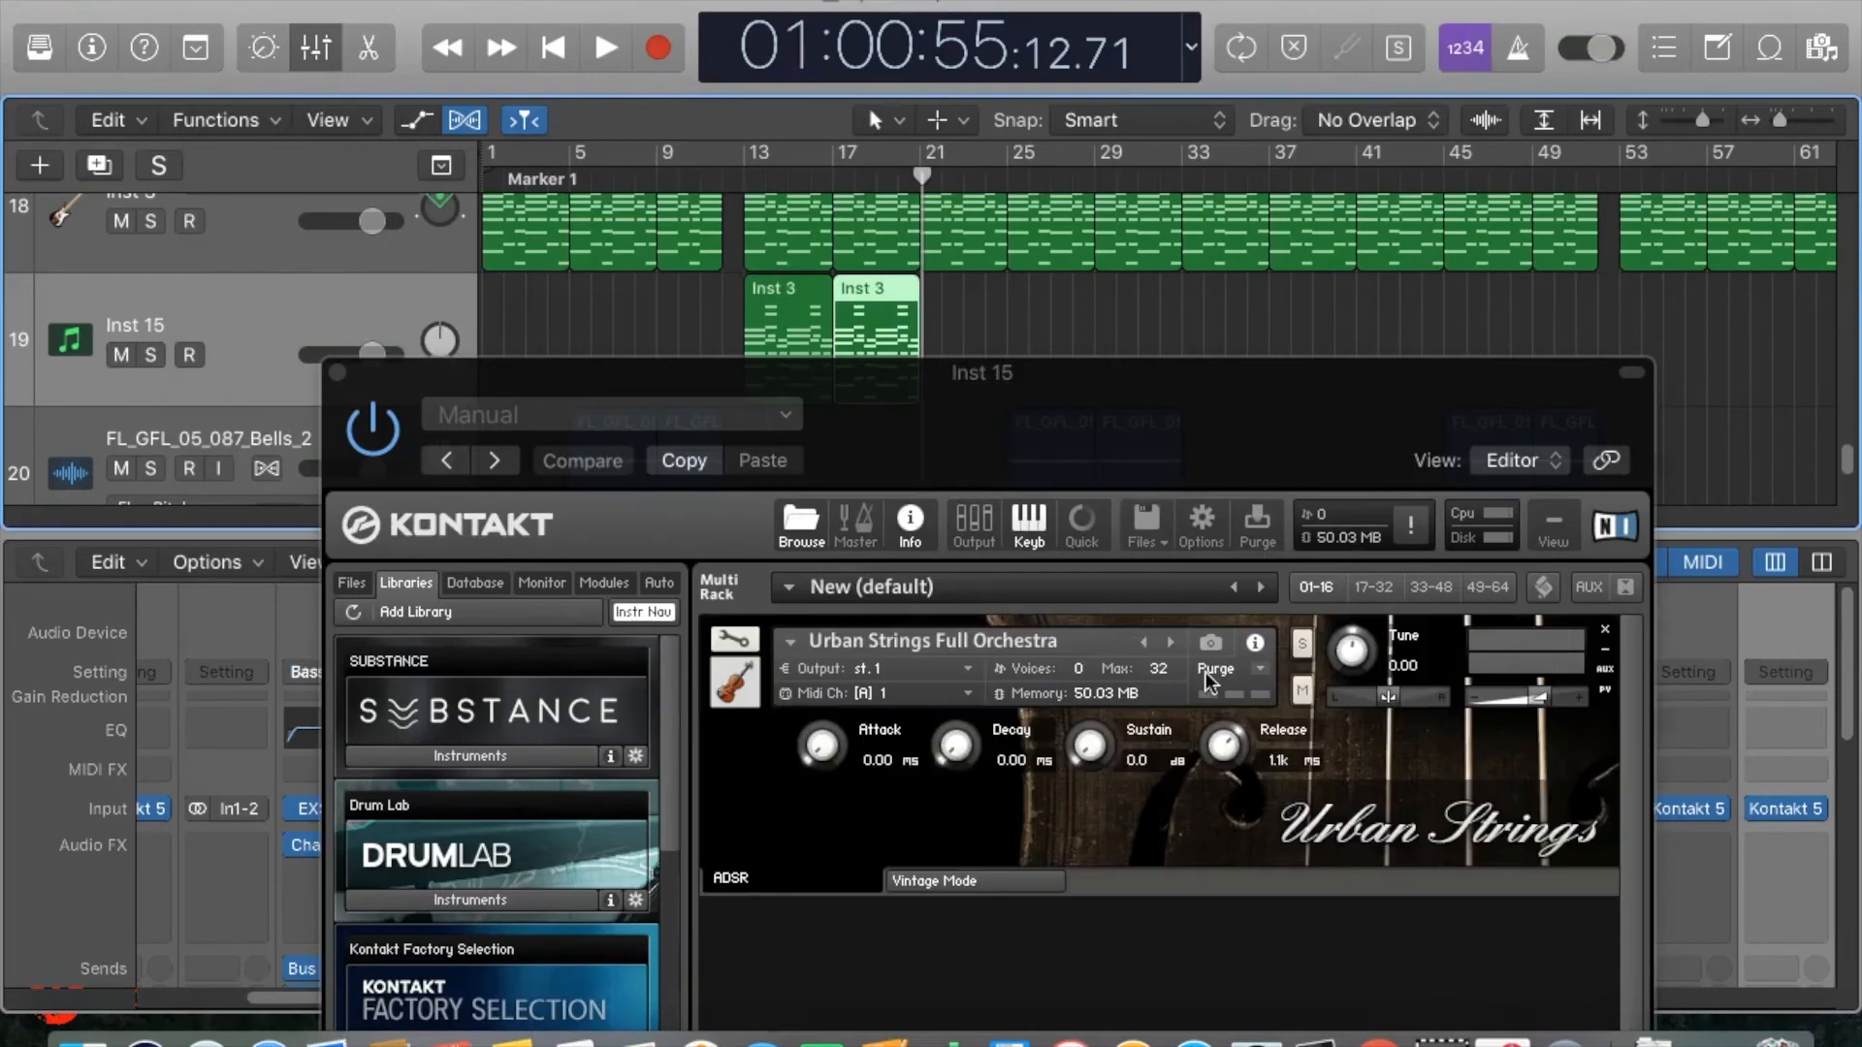
Play the Full Orchestra strings from about bar 13 and slightly lower the instrument's volume in Kontakt.
click(745, 182)
key(space)
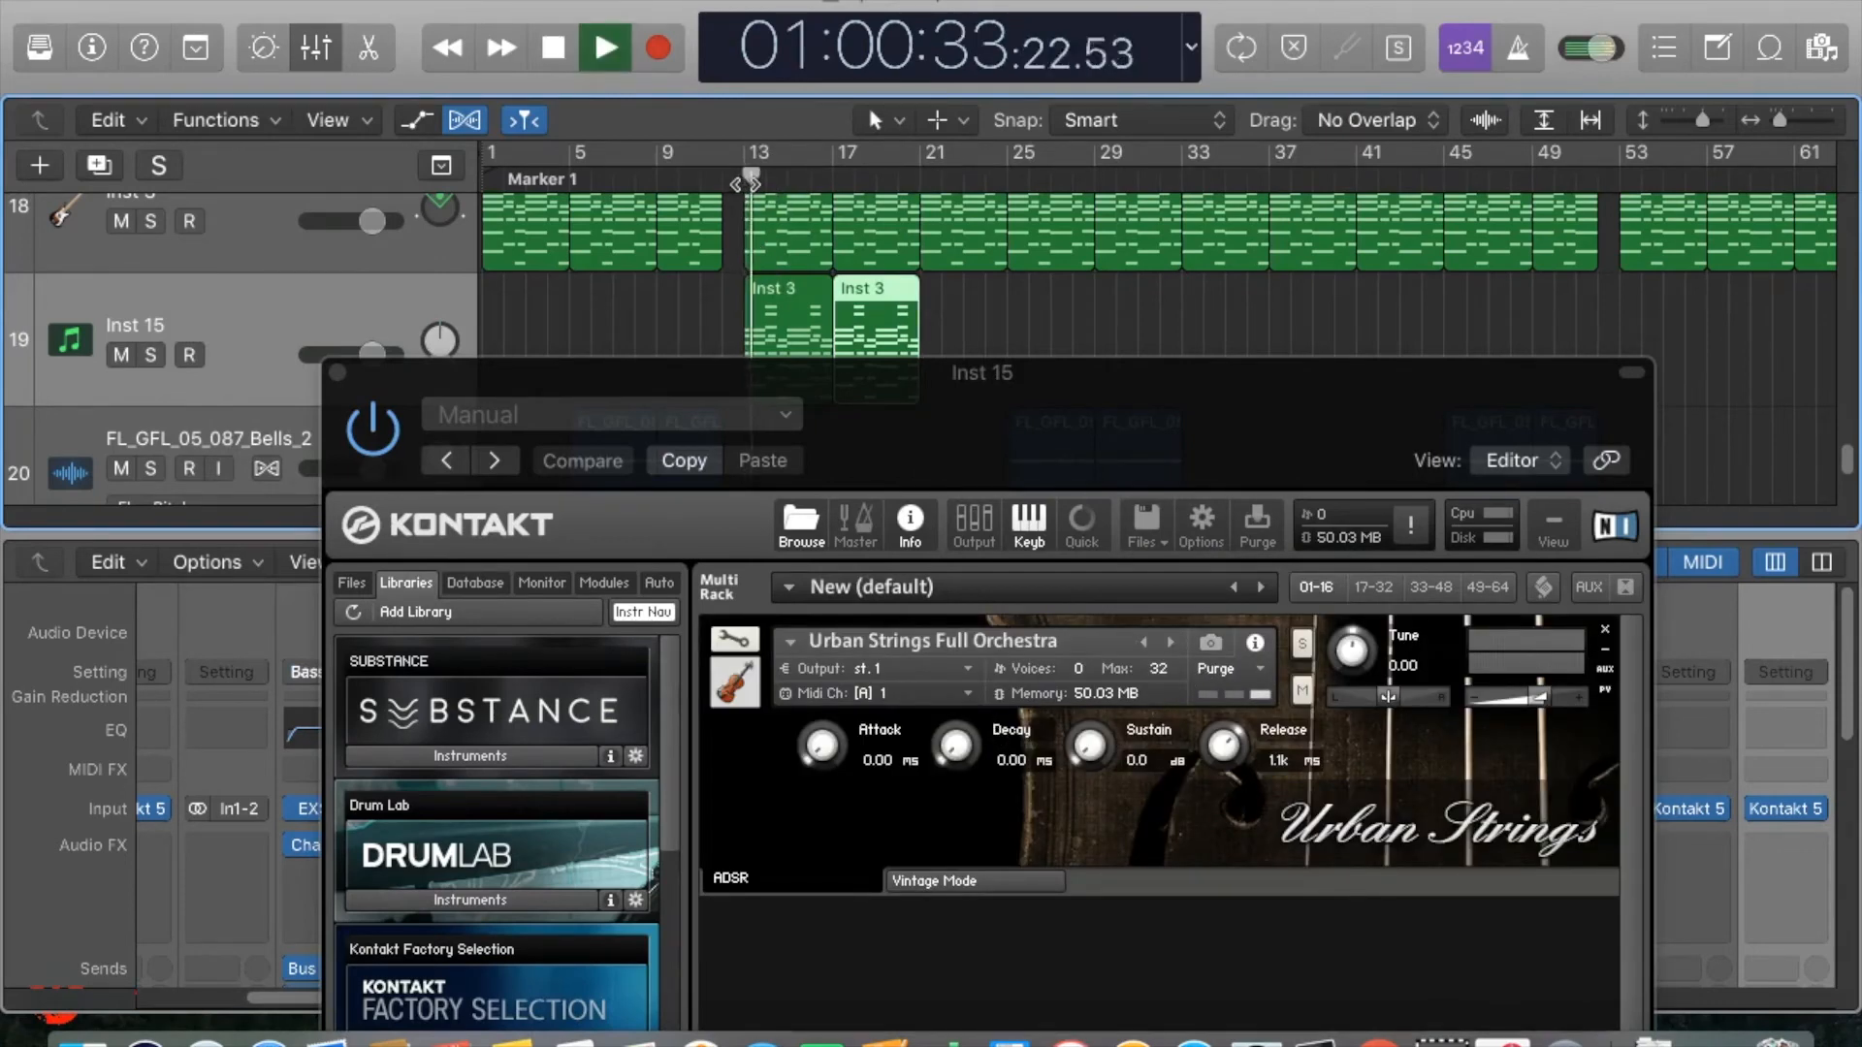
click(739, 182)
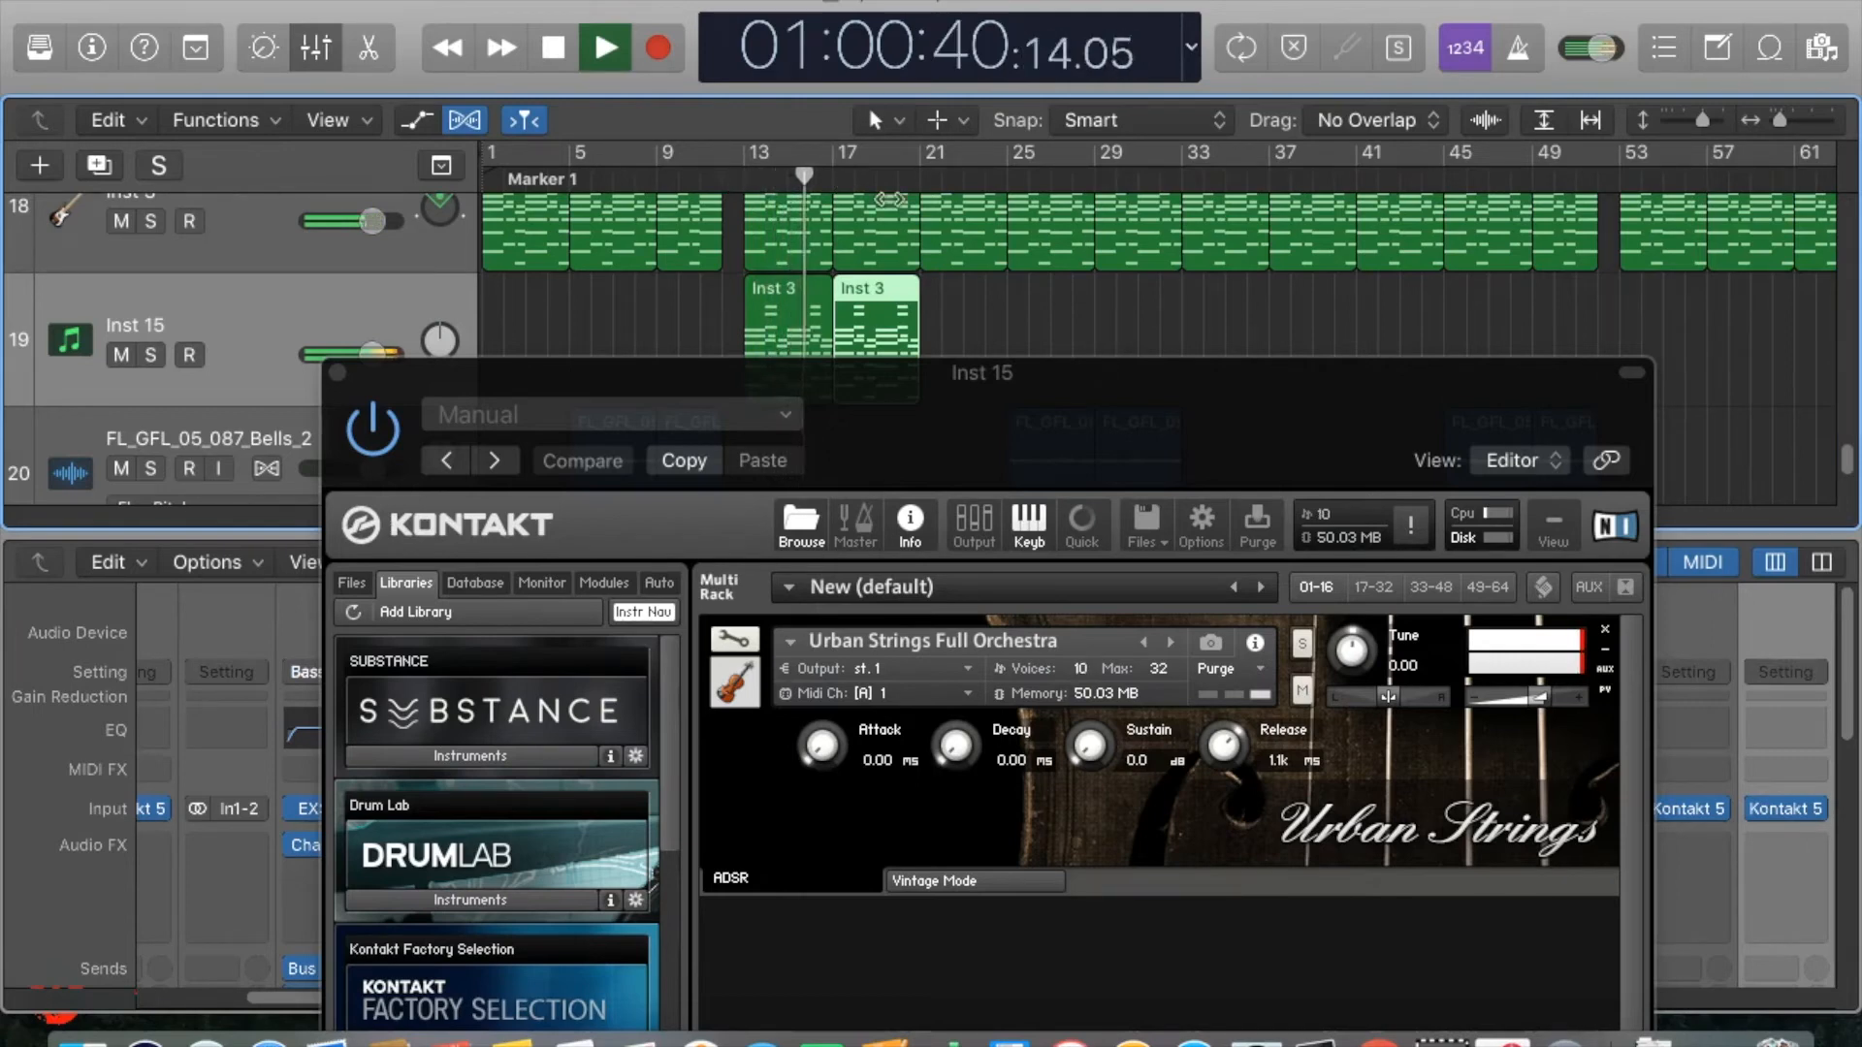
drag(1543, 700, 1522, 712)
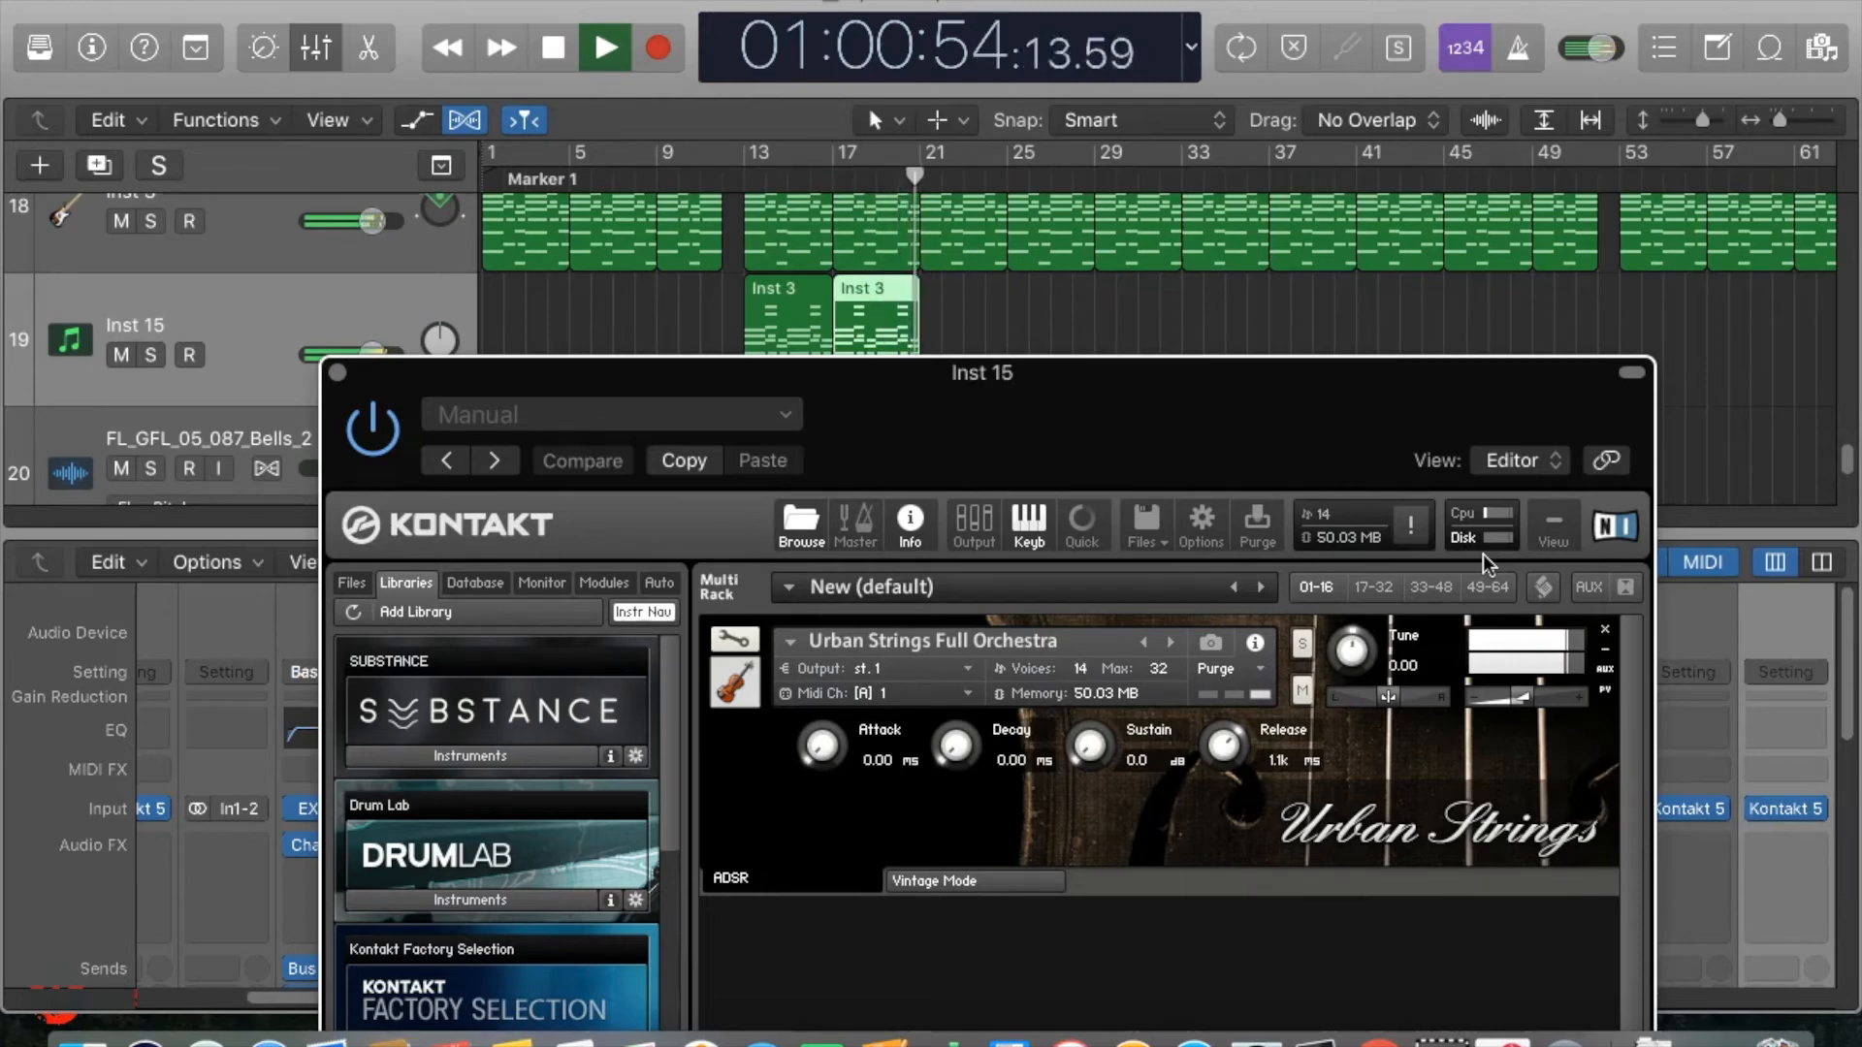
key(space)
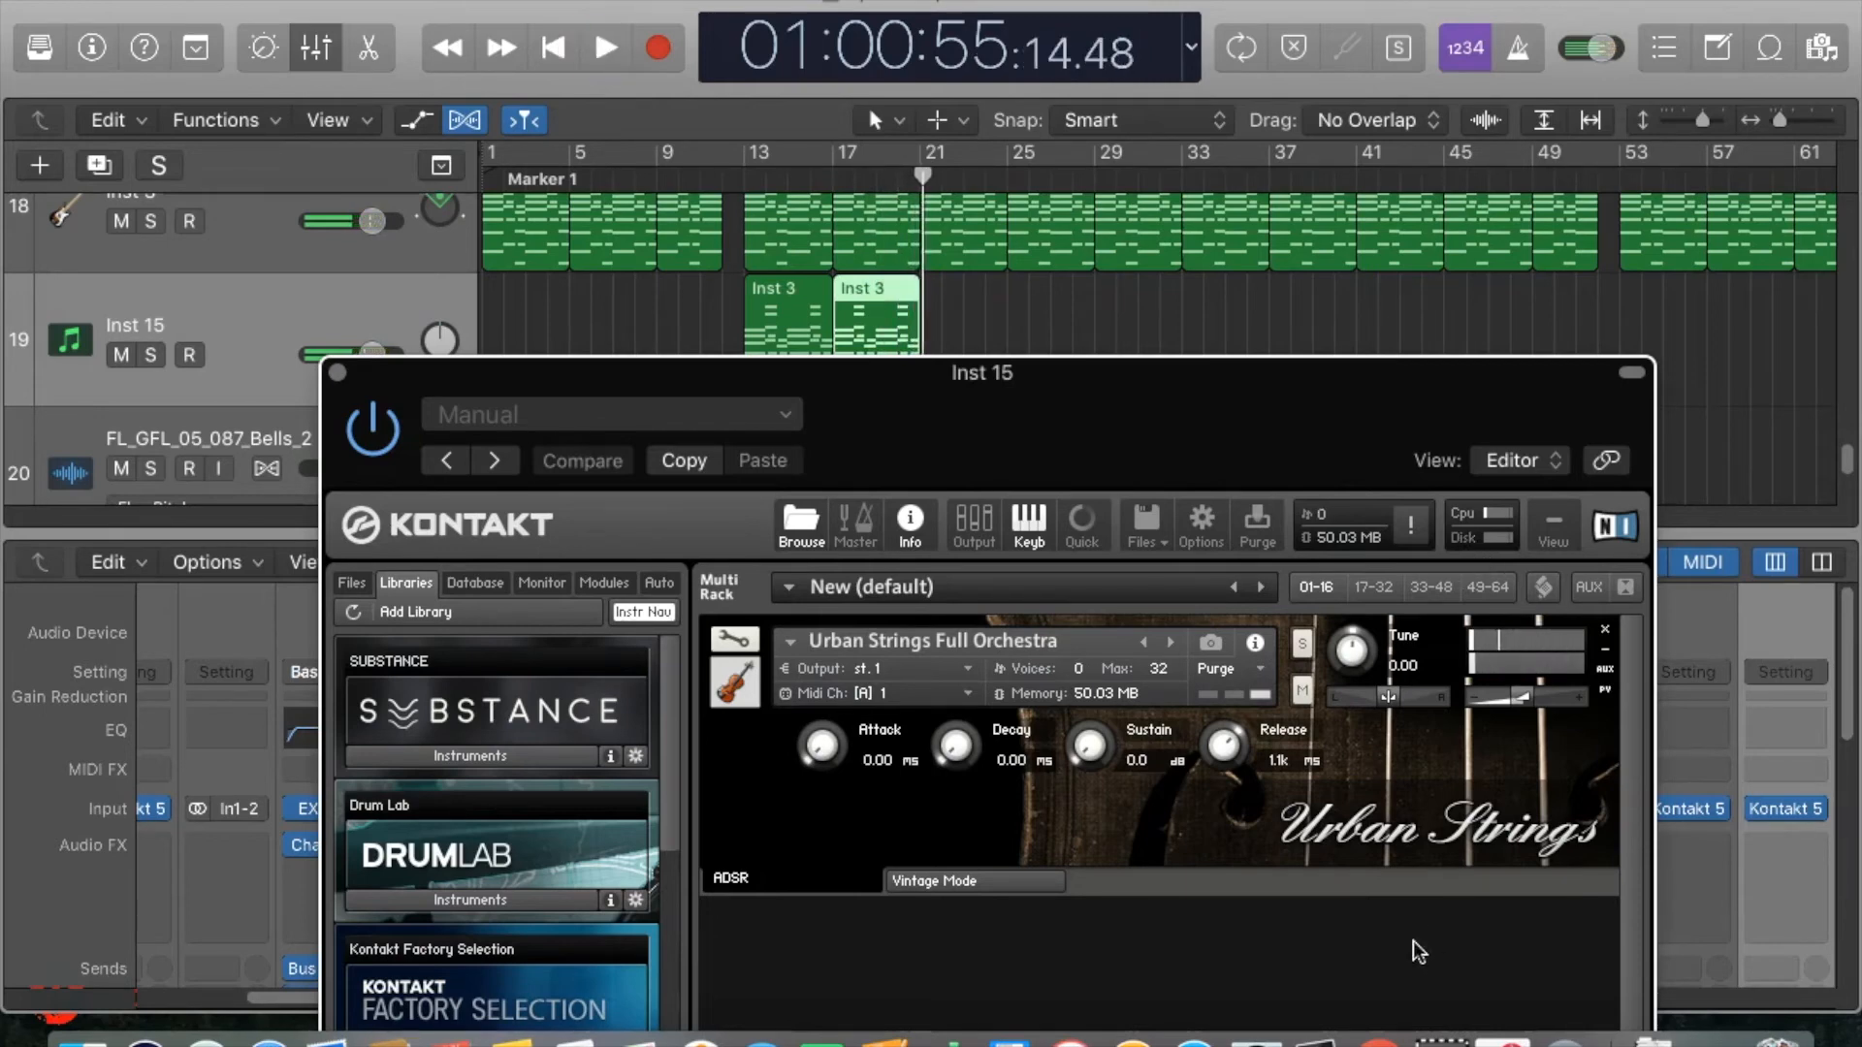
Turn on Vintage Mode for Urban Strings Full Orchestra and audition the Inst 15 regions from about bar 12.
click(950, 880)
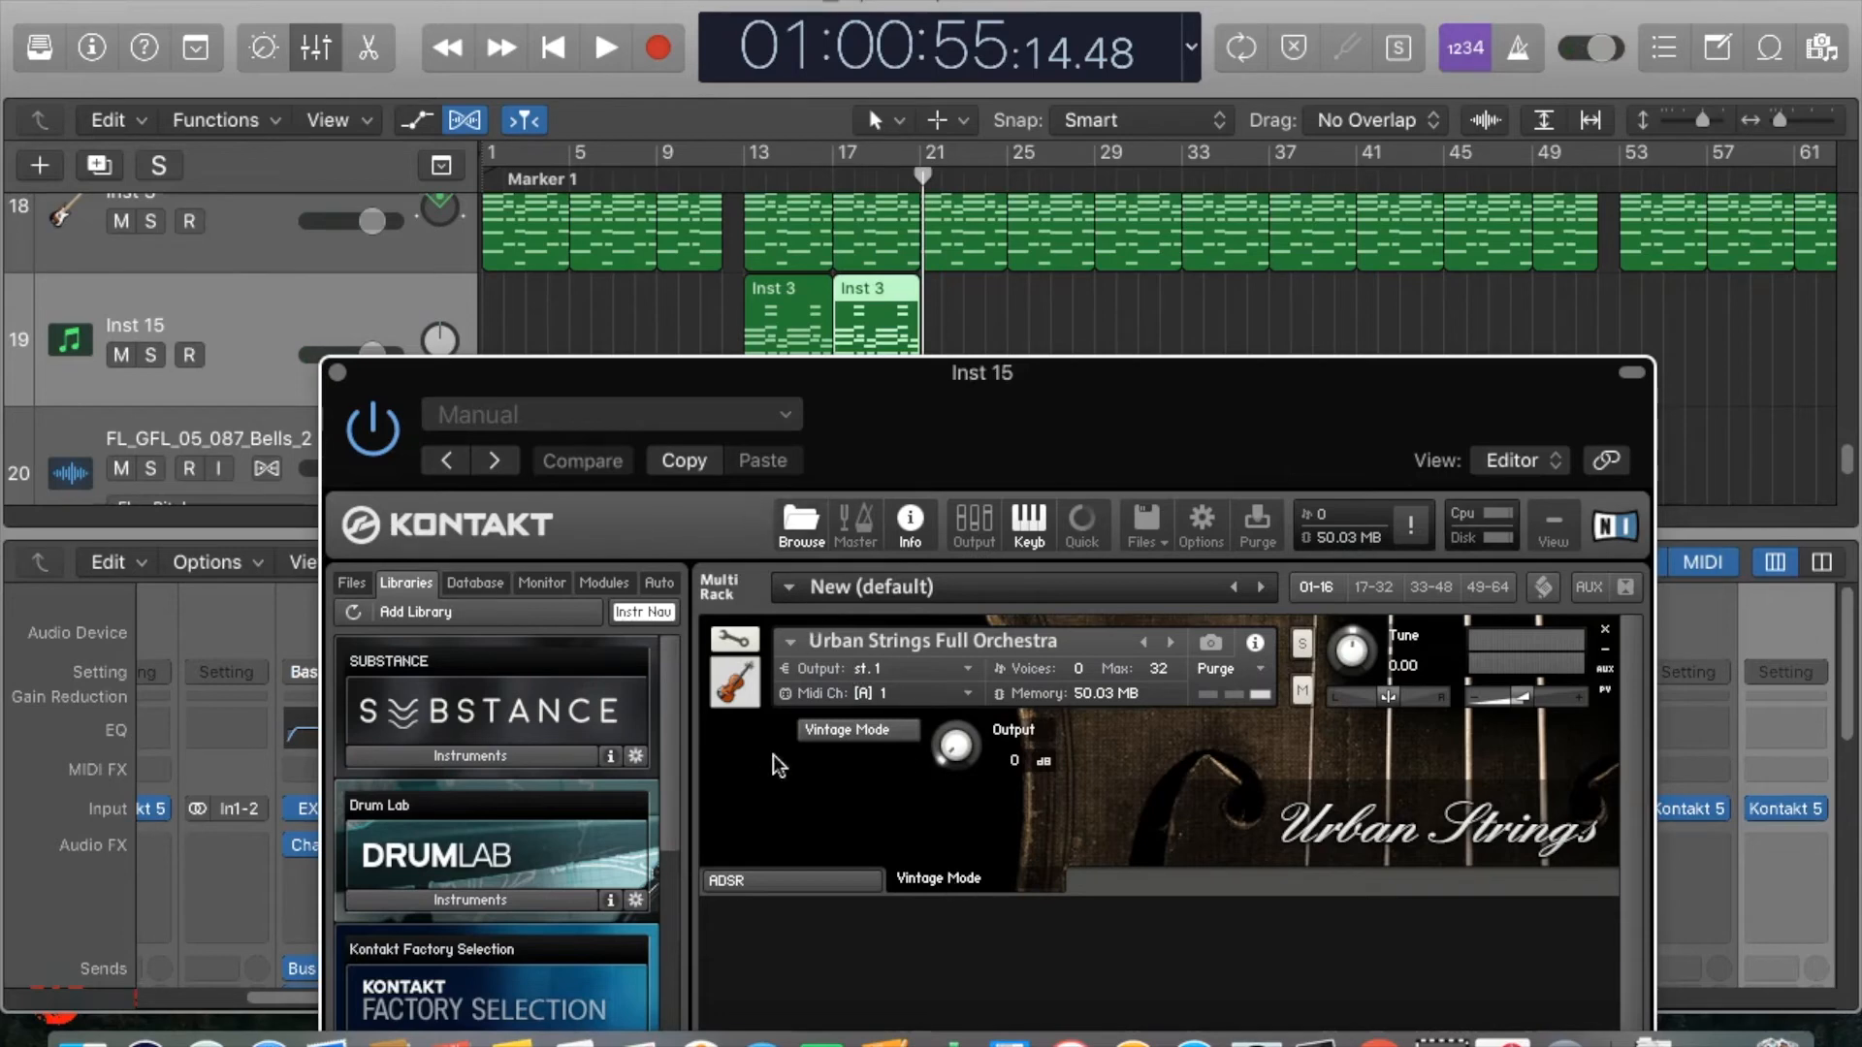
click(853, 729)
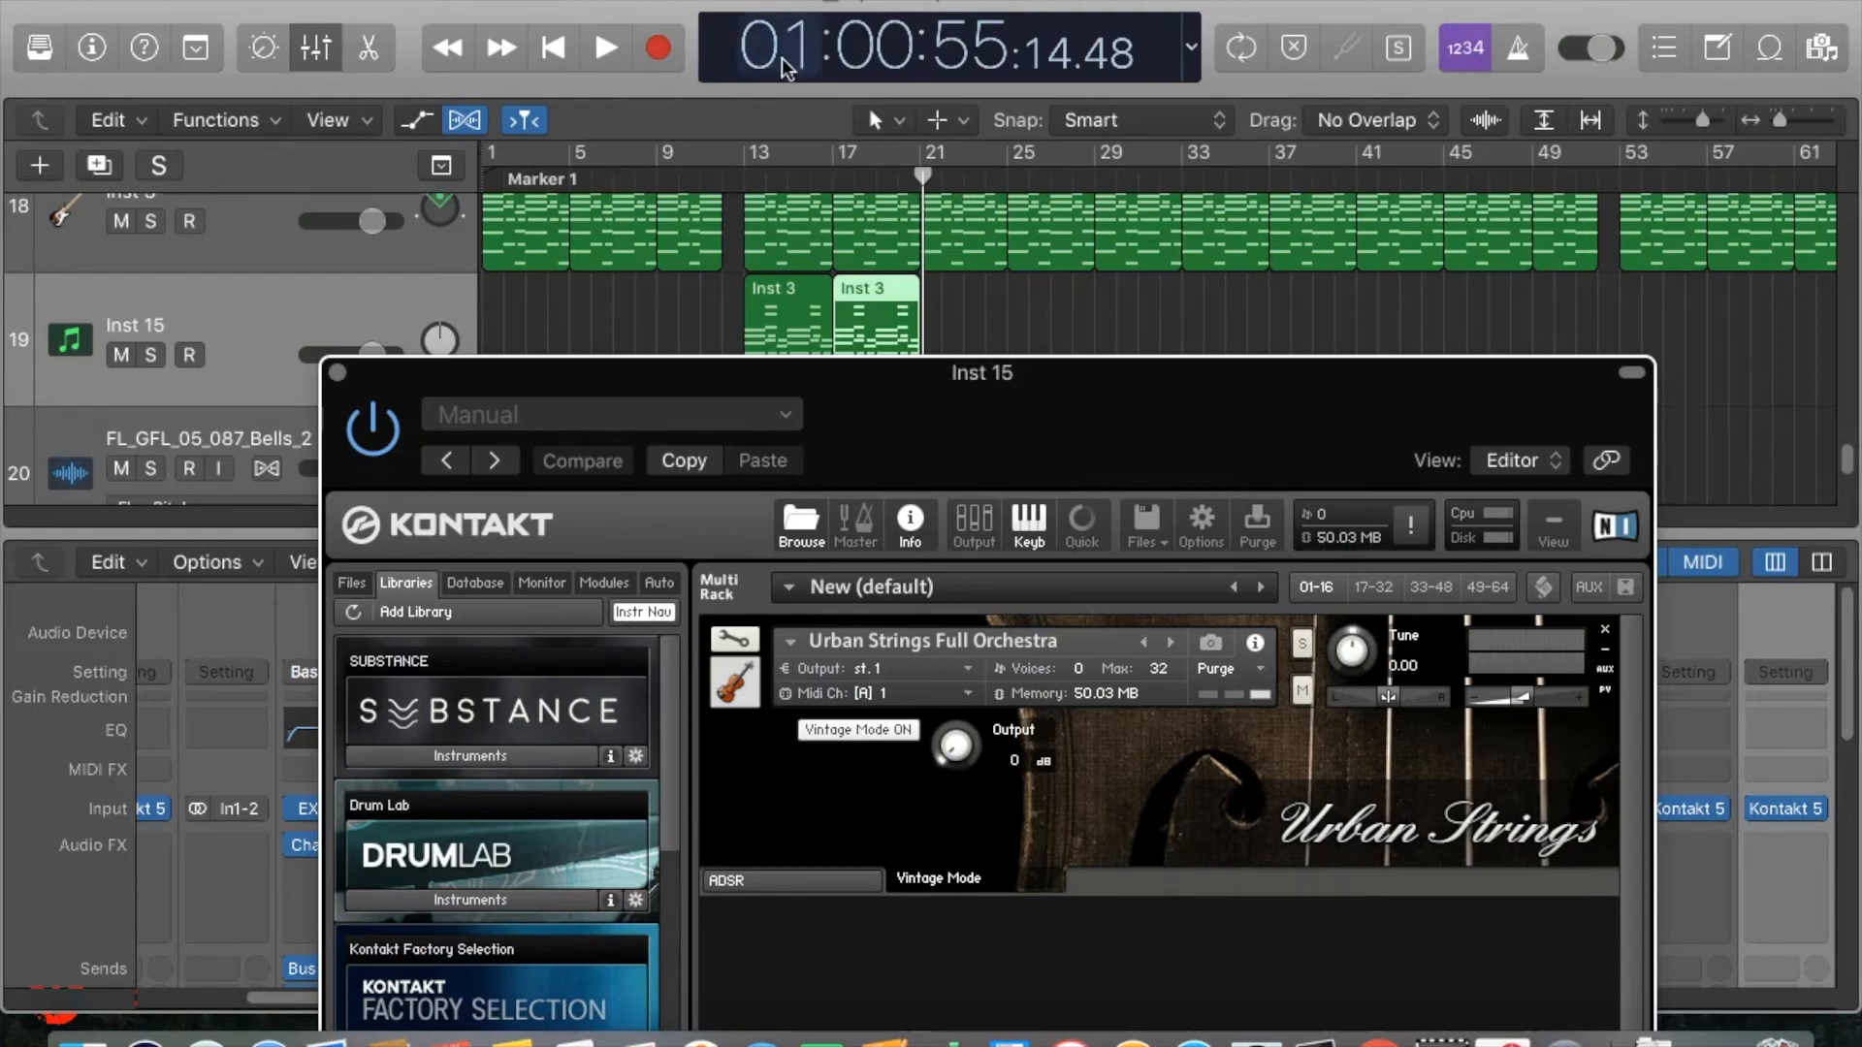
click(733, 165)
click(752, 179)
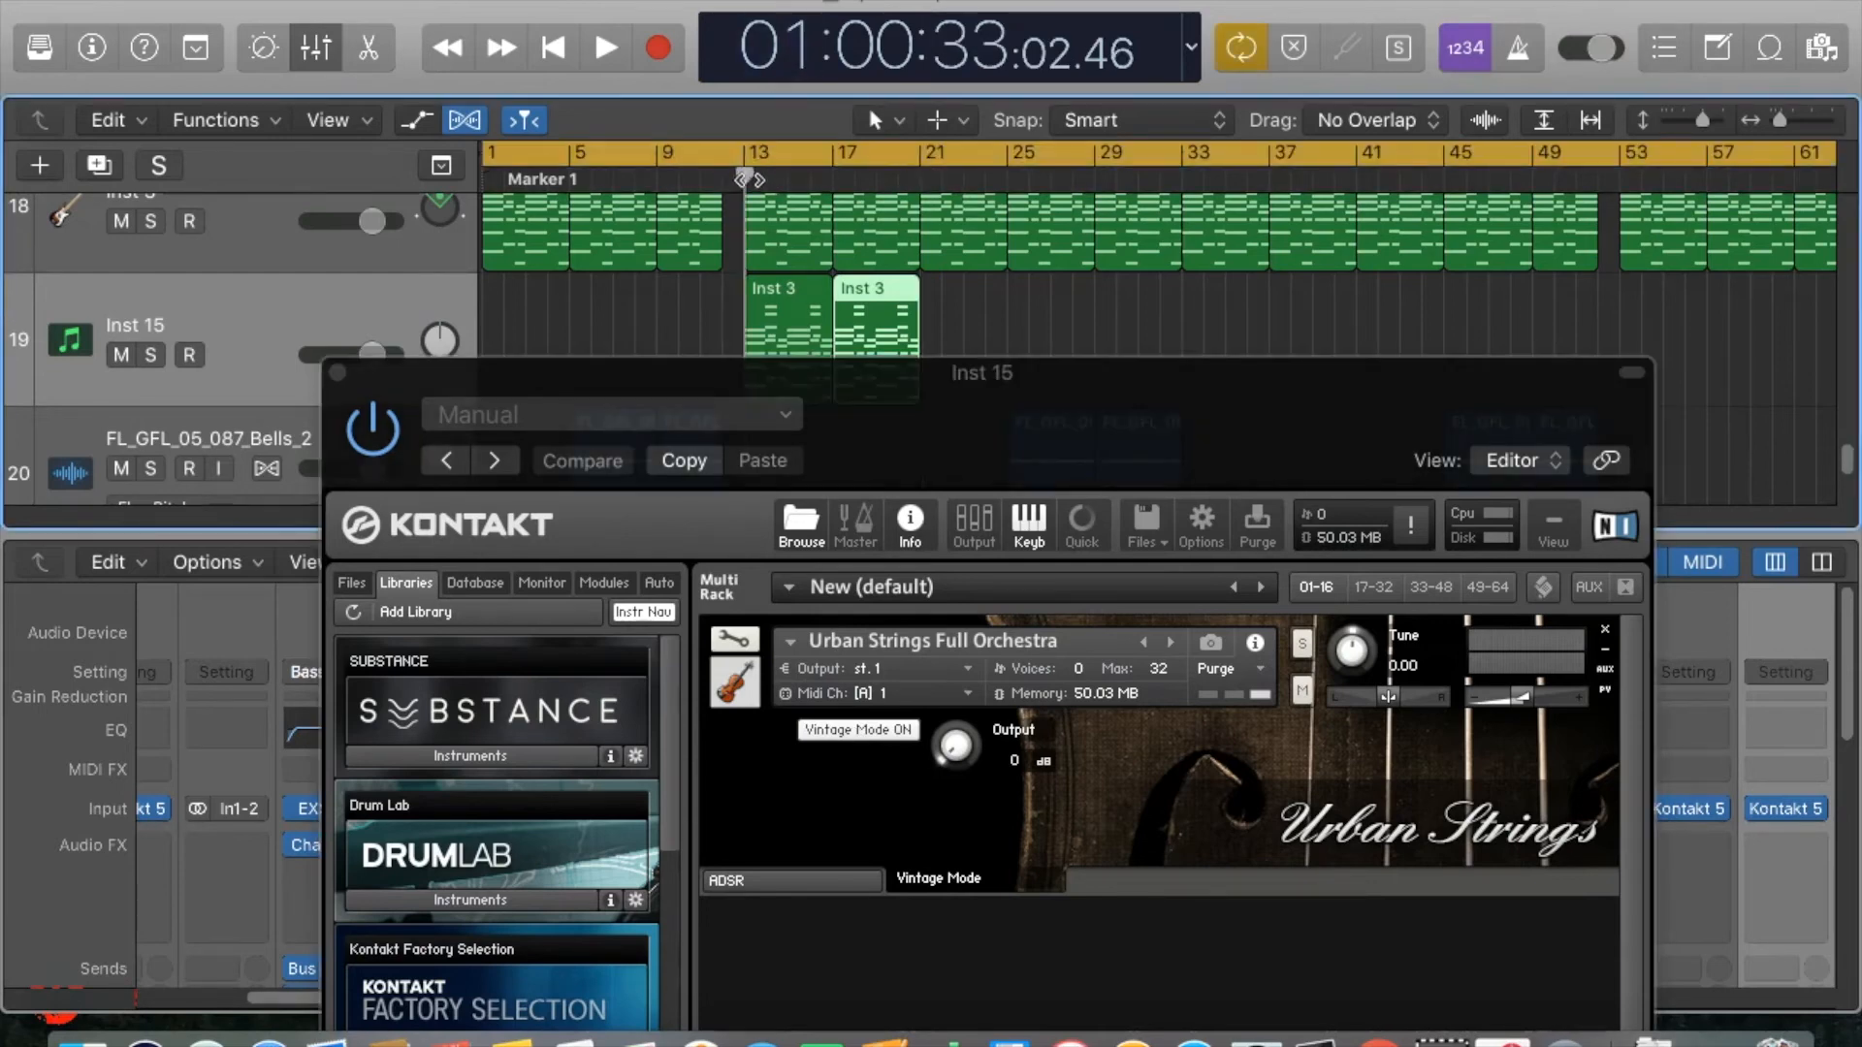
click(755, 155)
key(space)
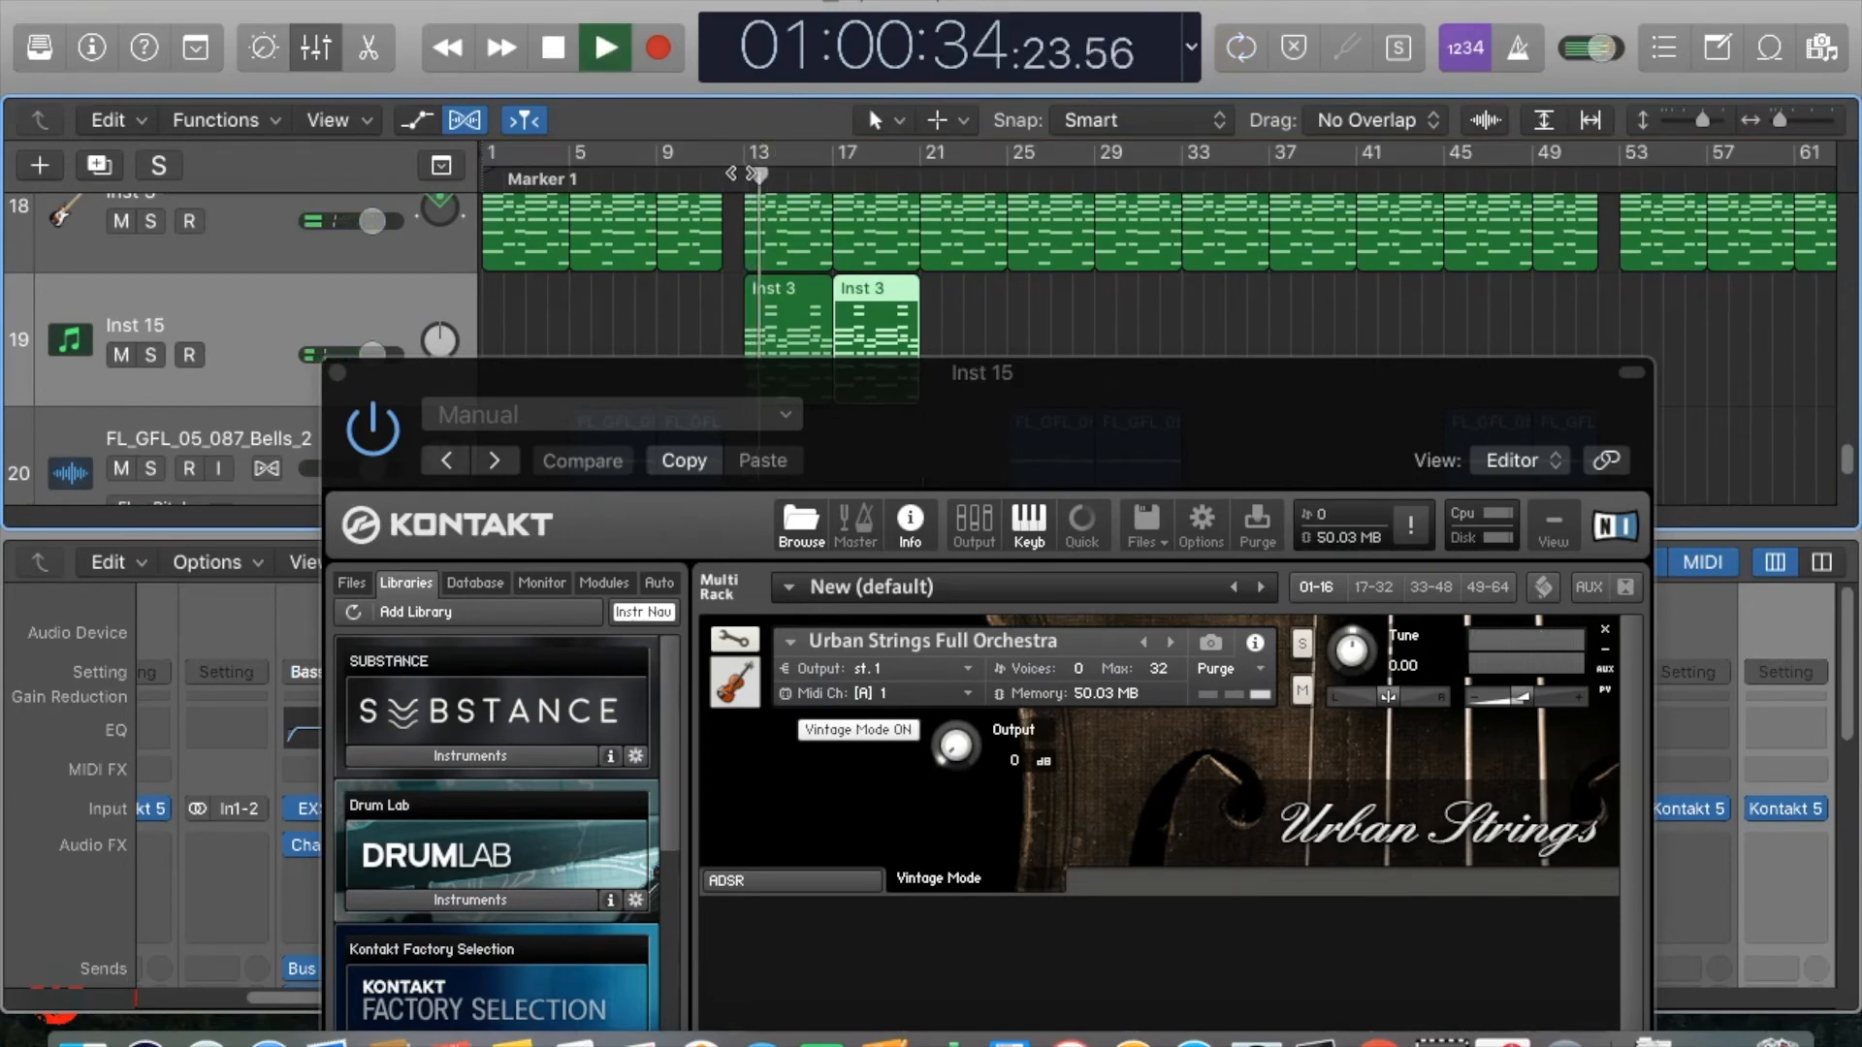
click(745, 181)
click(727, 181)
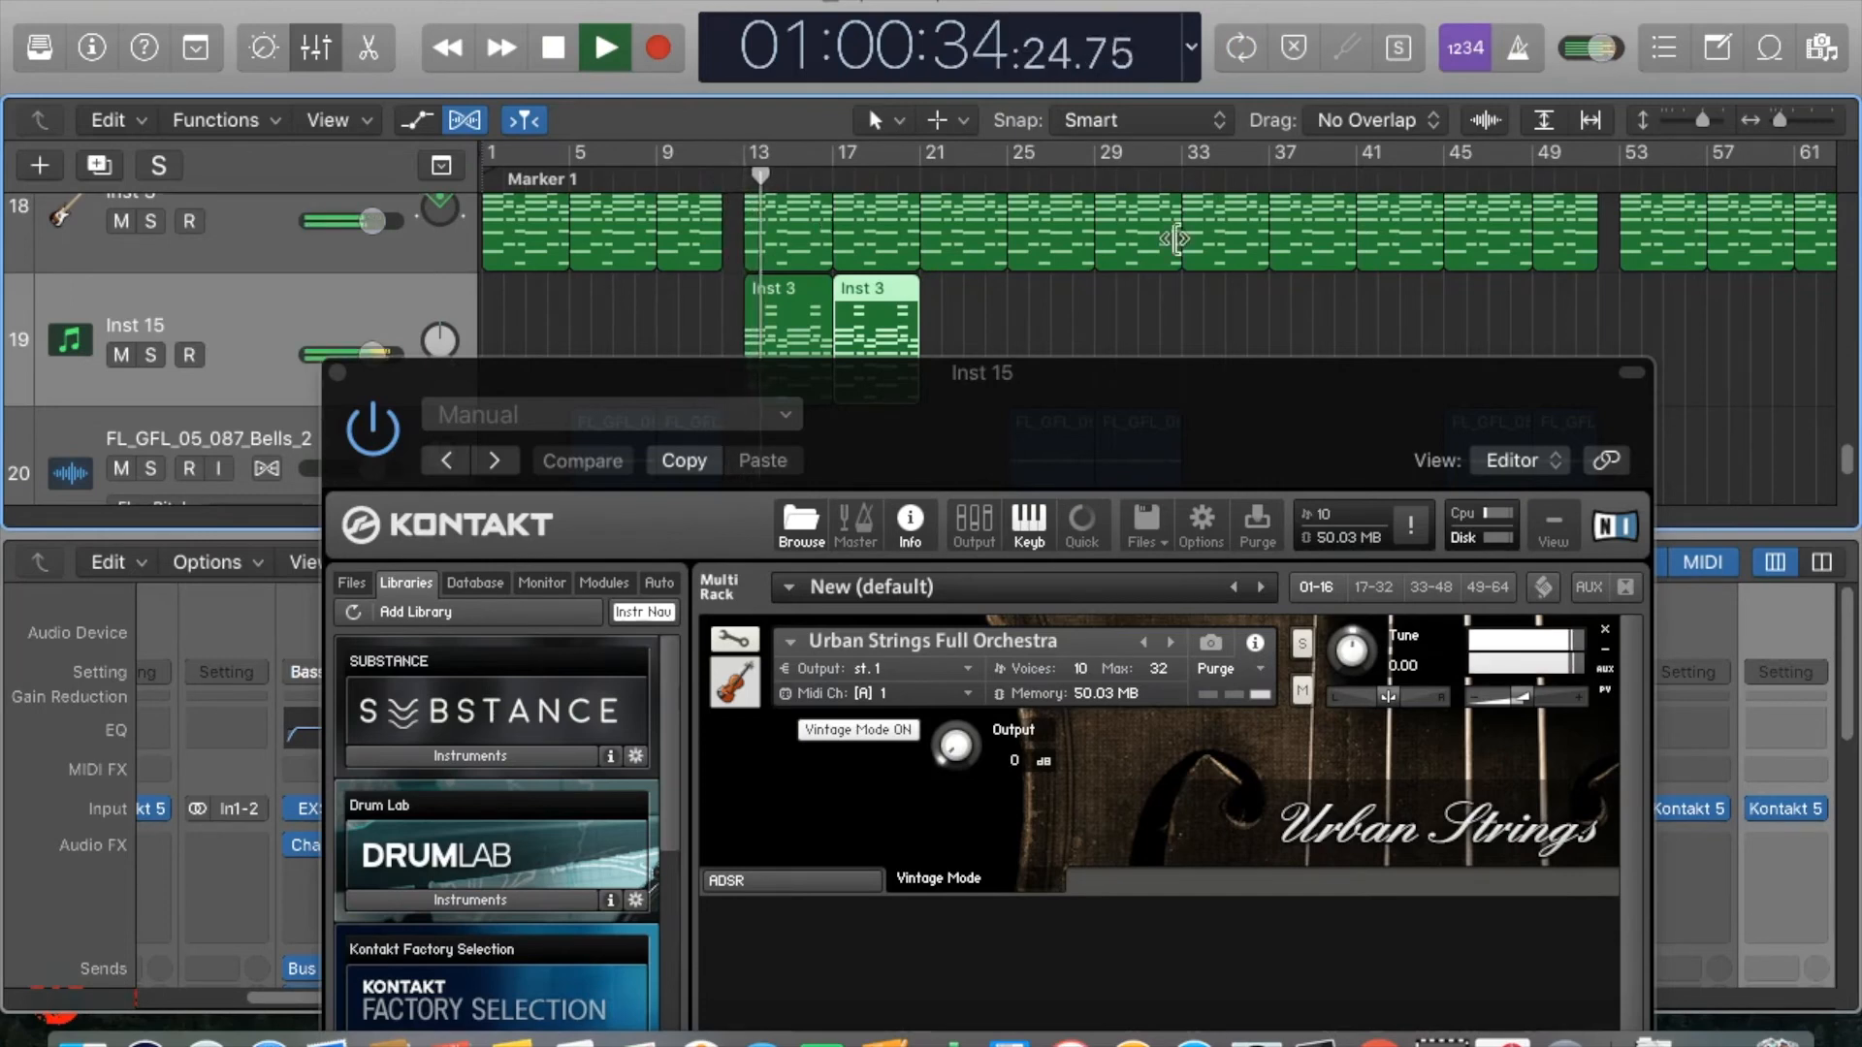
click(1526, 698)
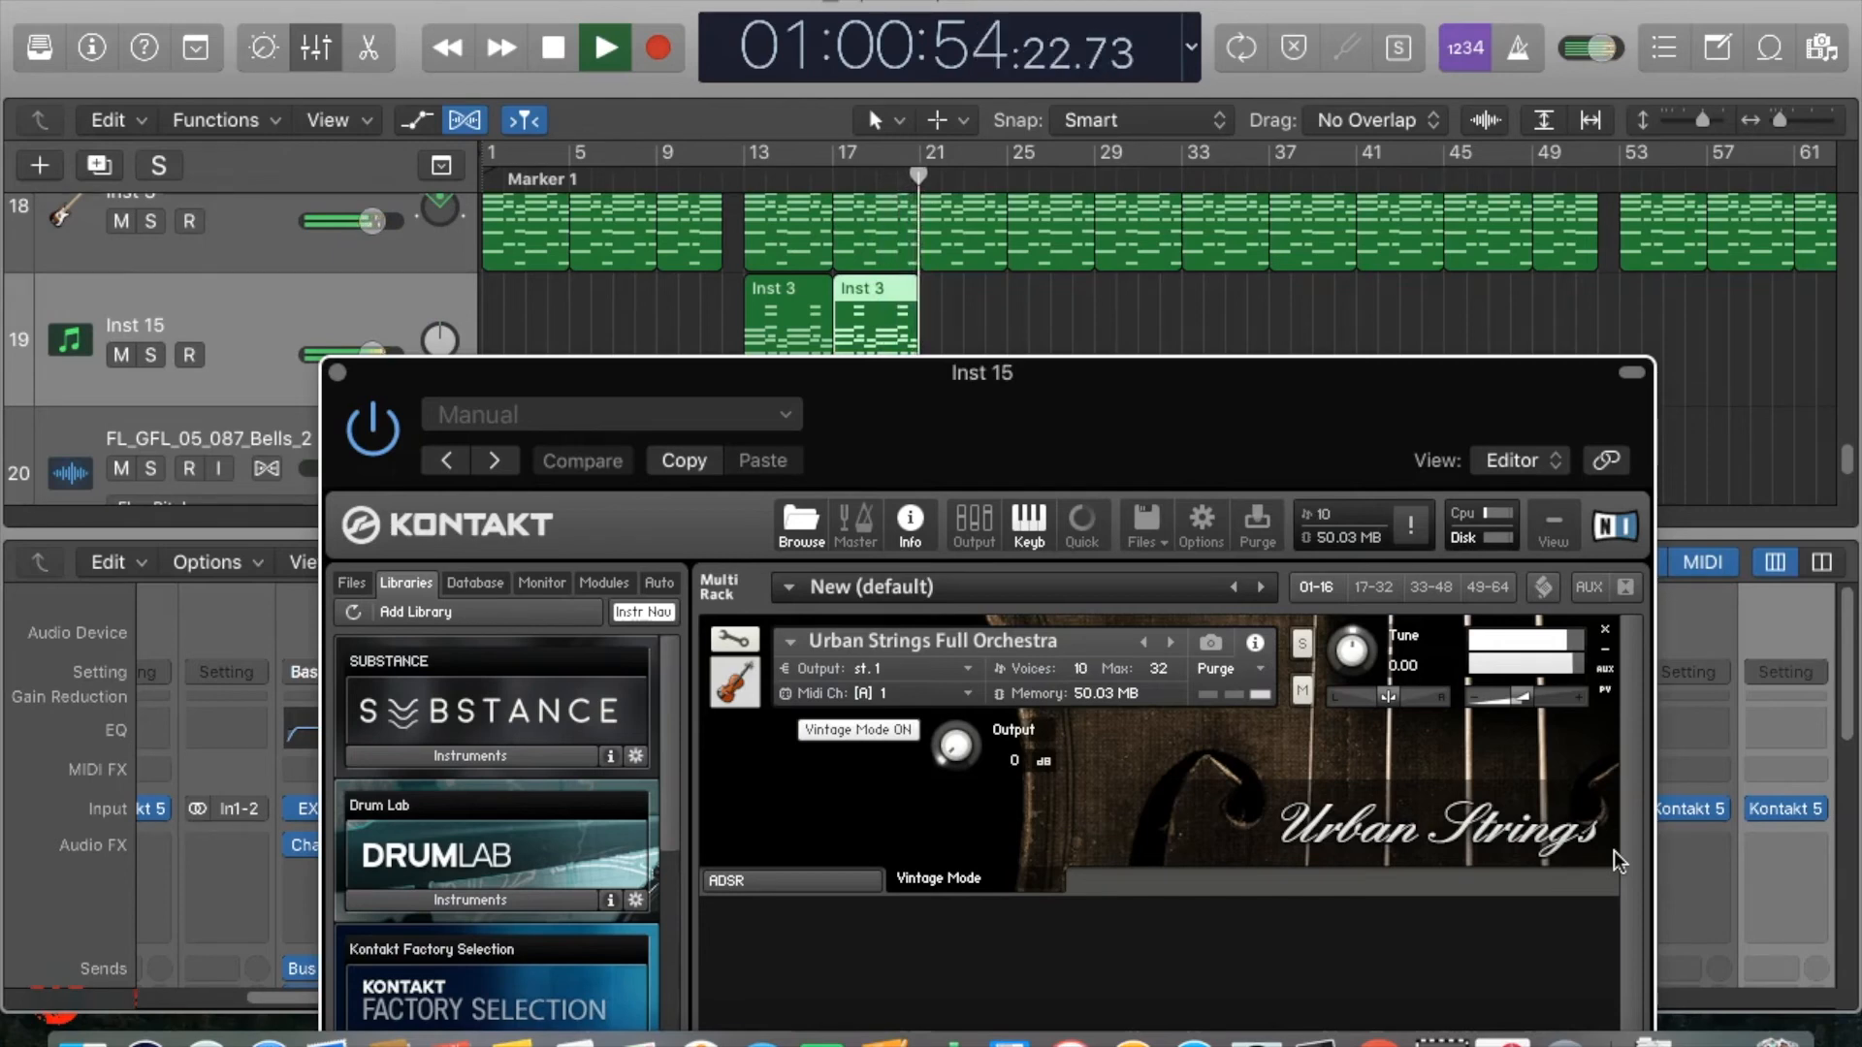
key(space)
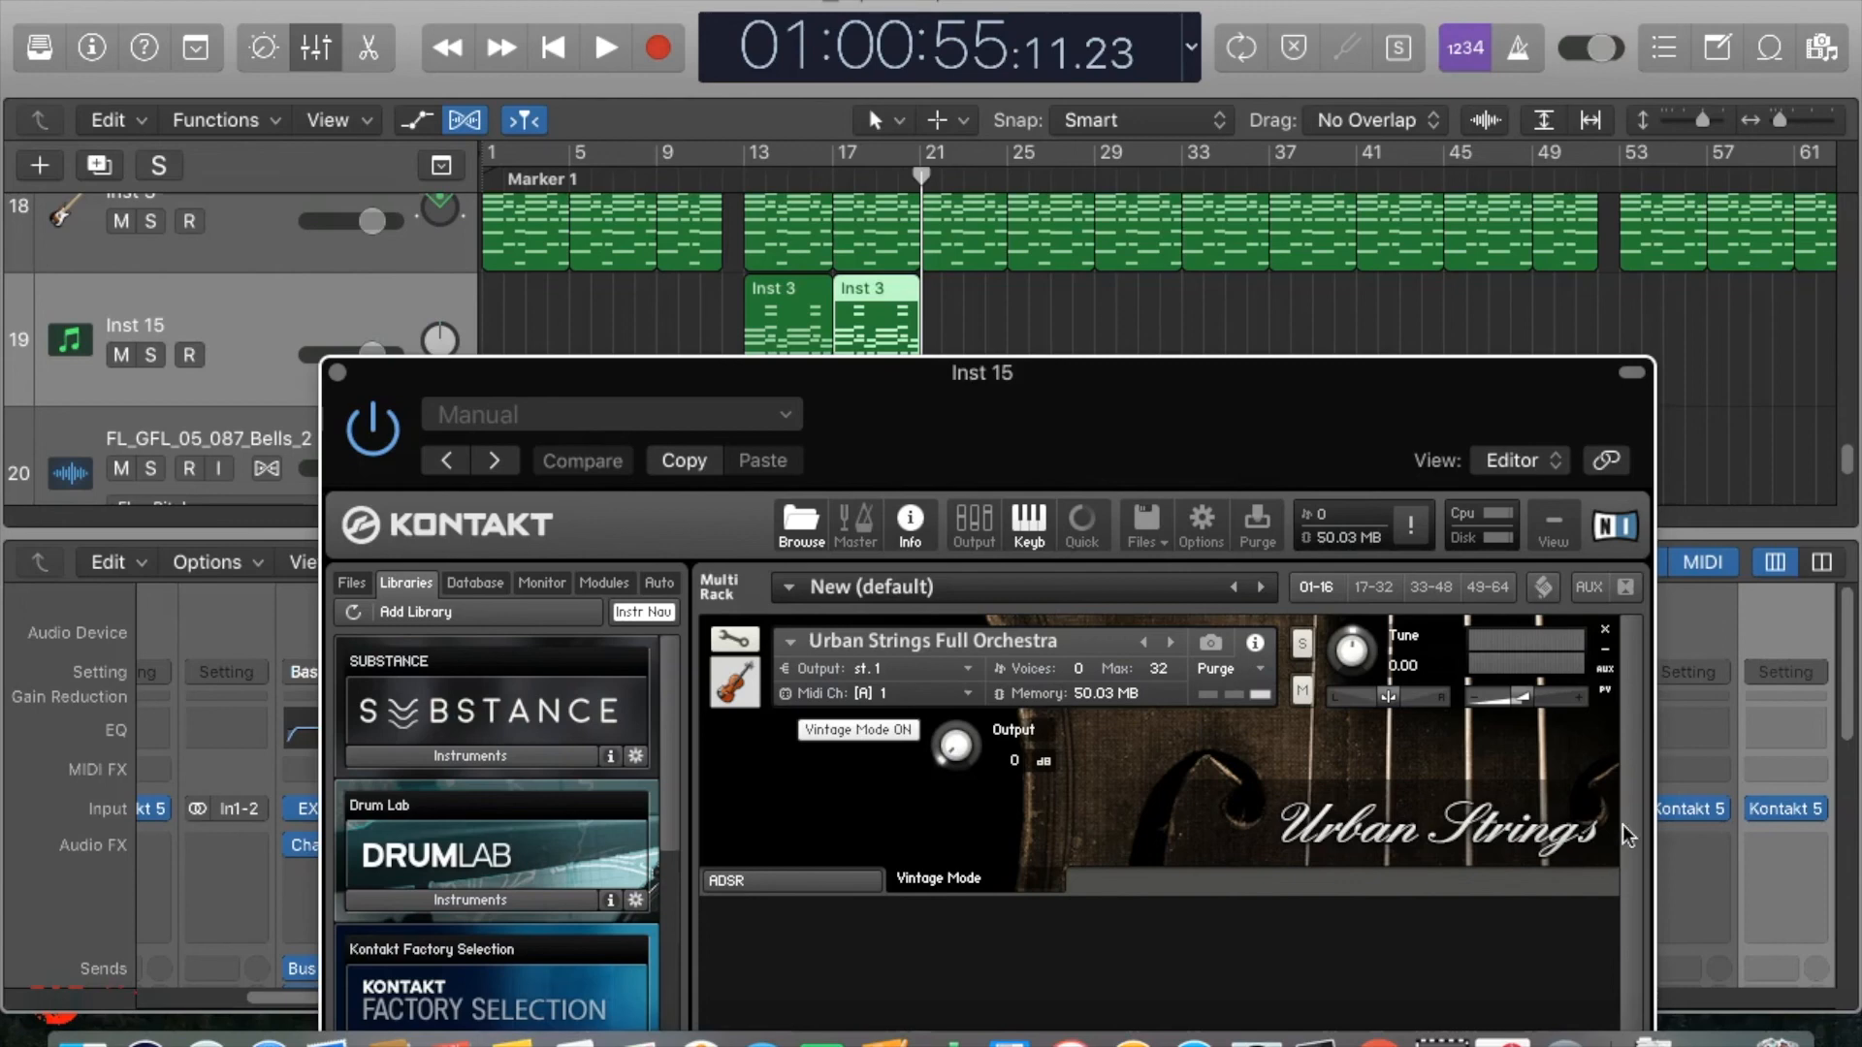
Replay the Vintage Mode strings from about bar 12 to the end of the Inst 15 regions.
key(space)
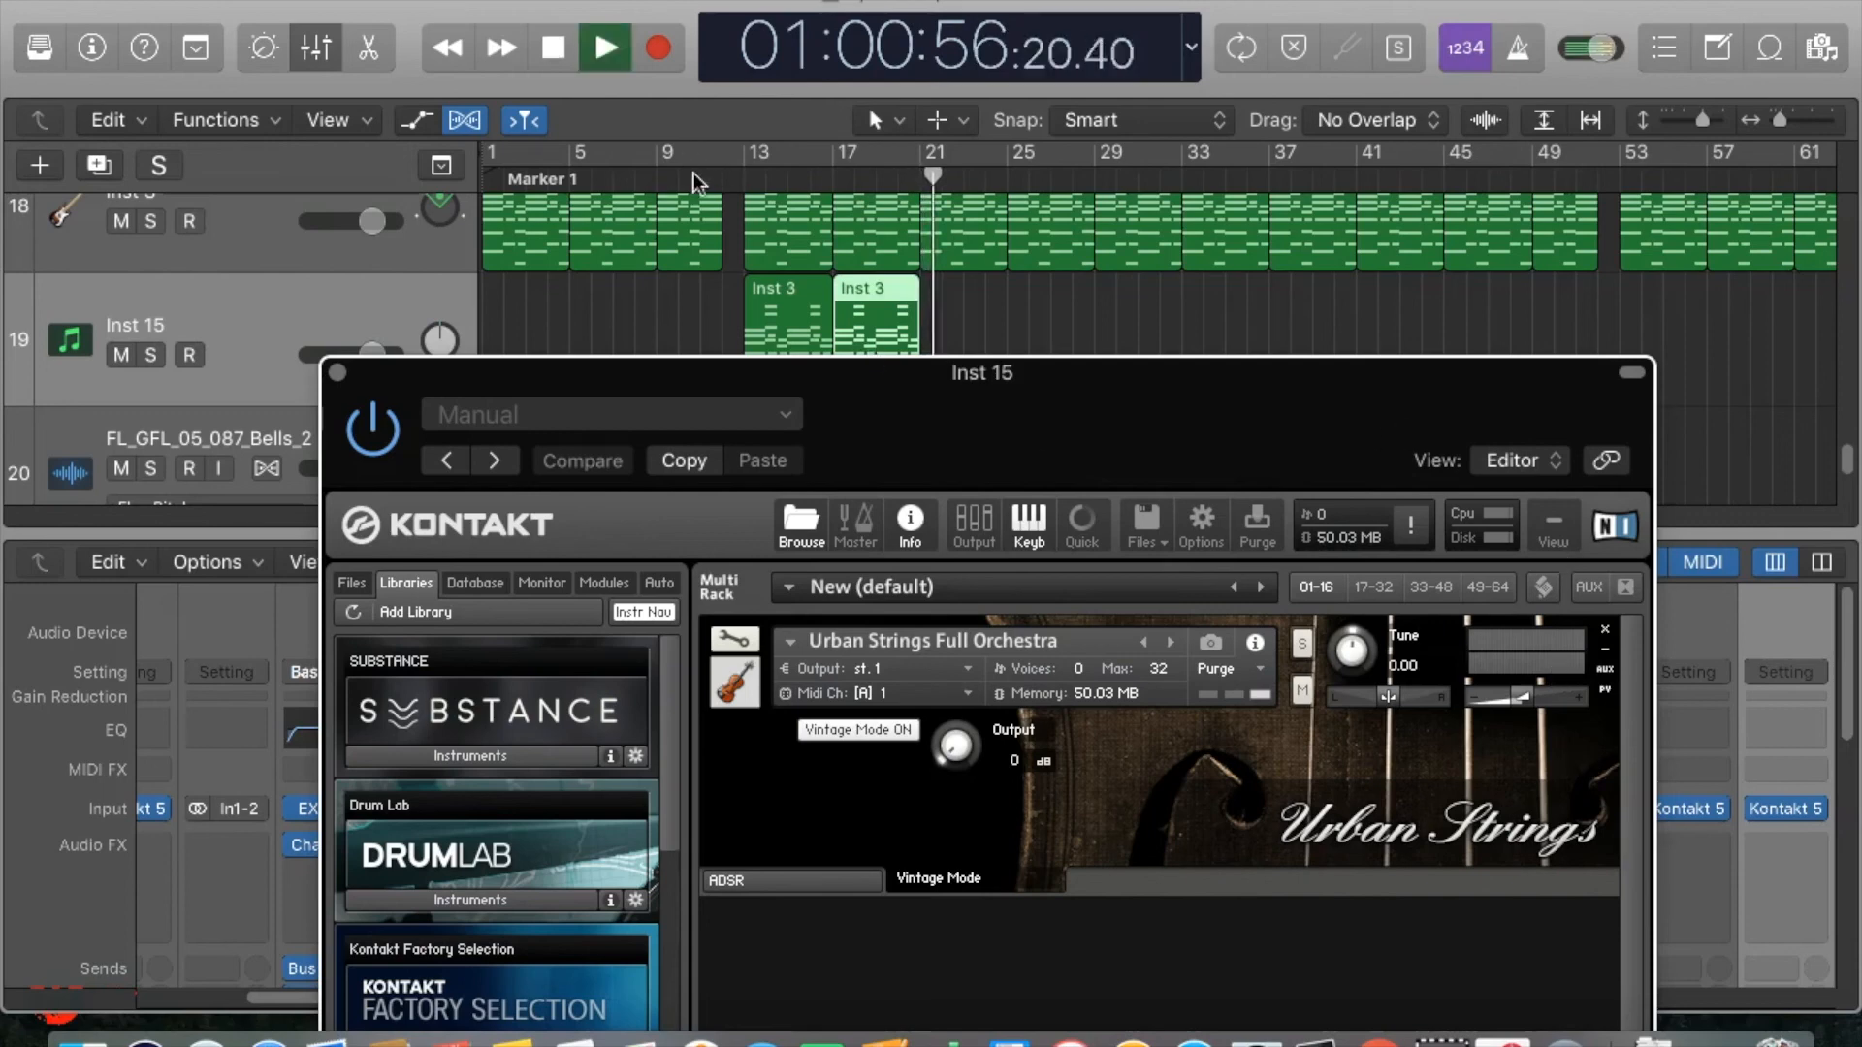
click(727, 178)
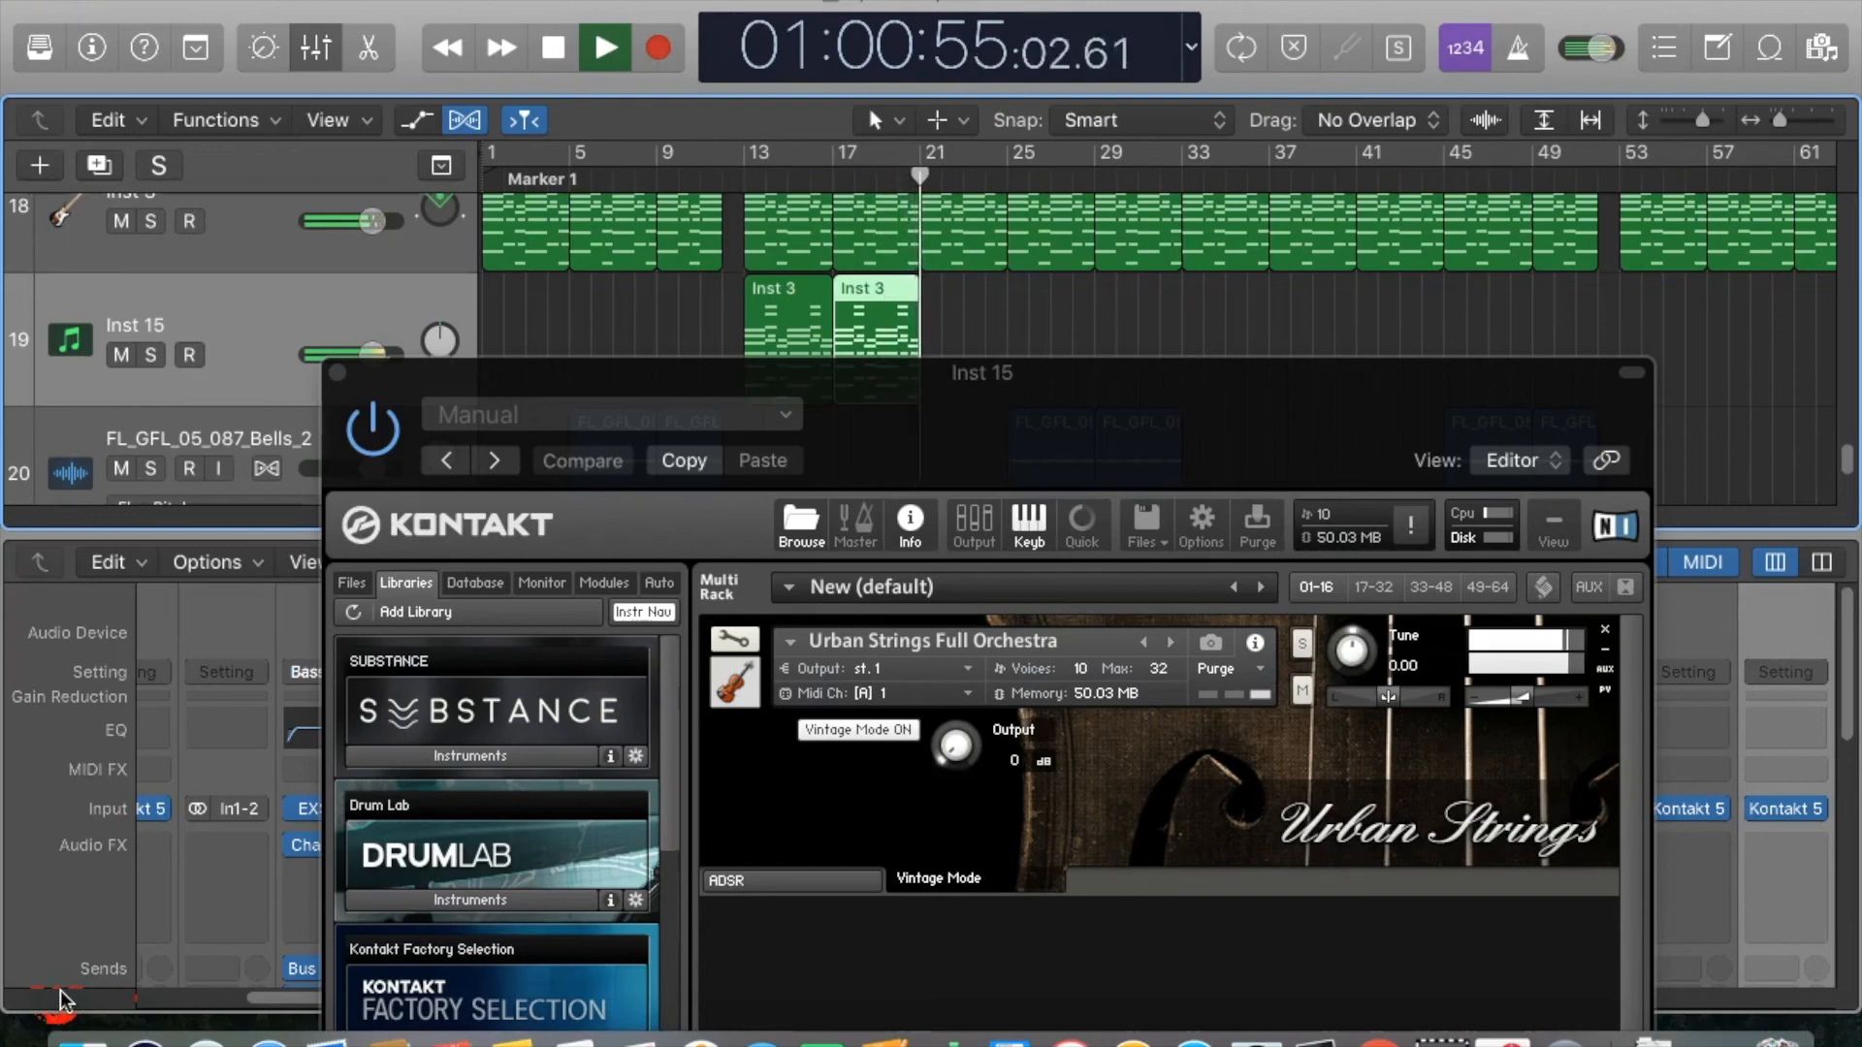
key(space)
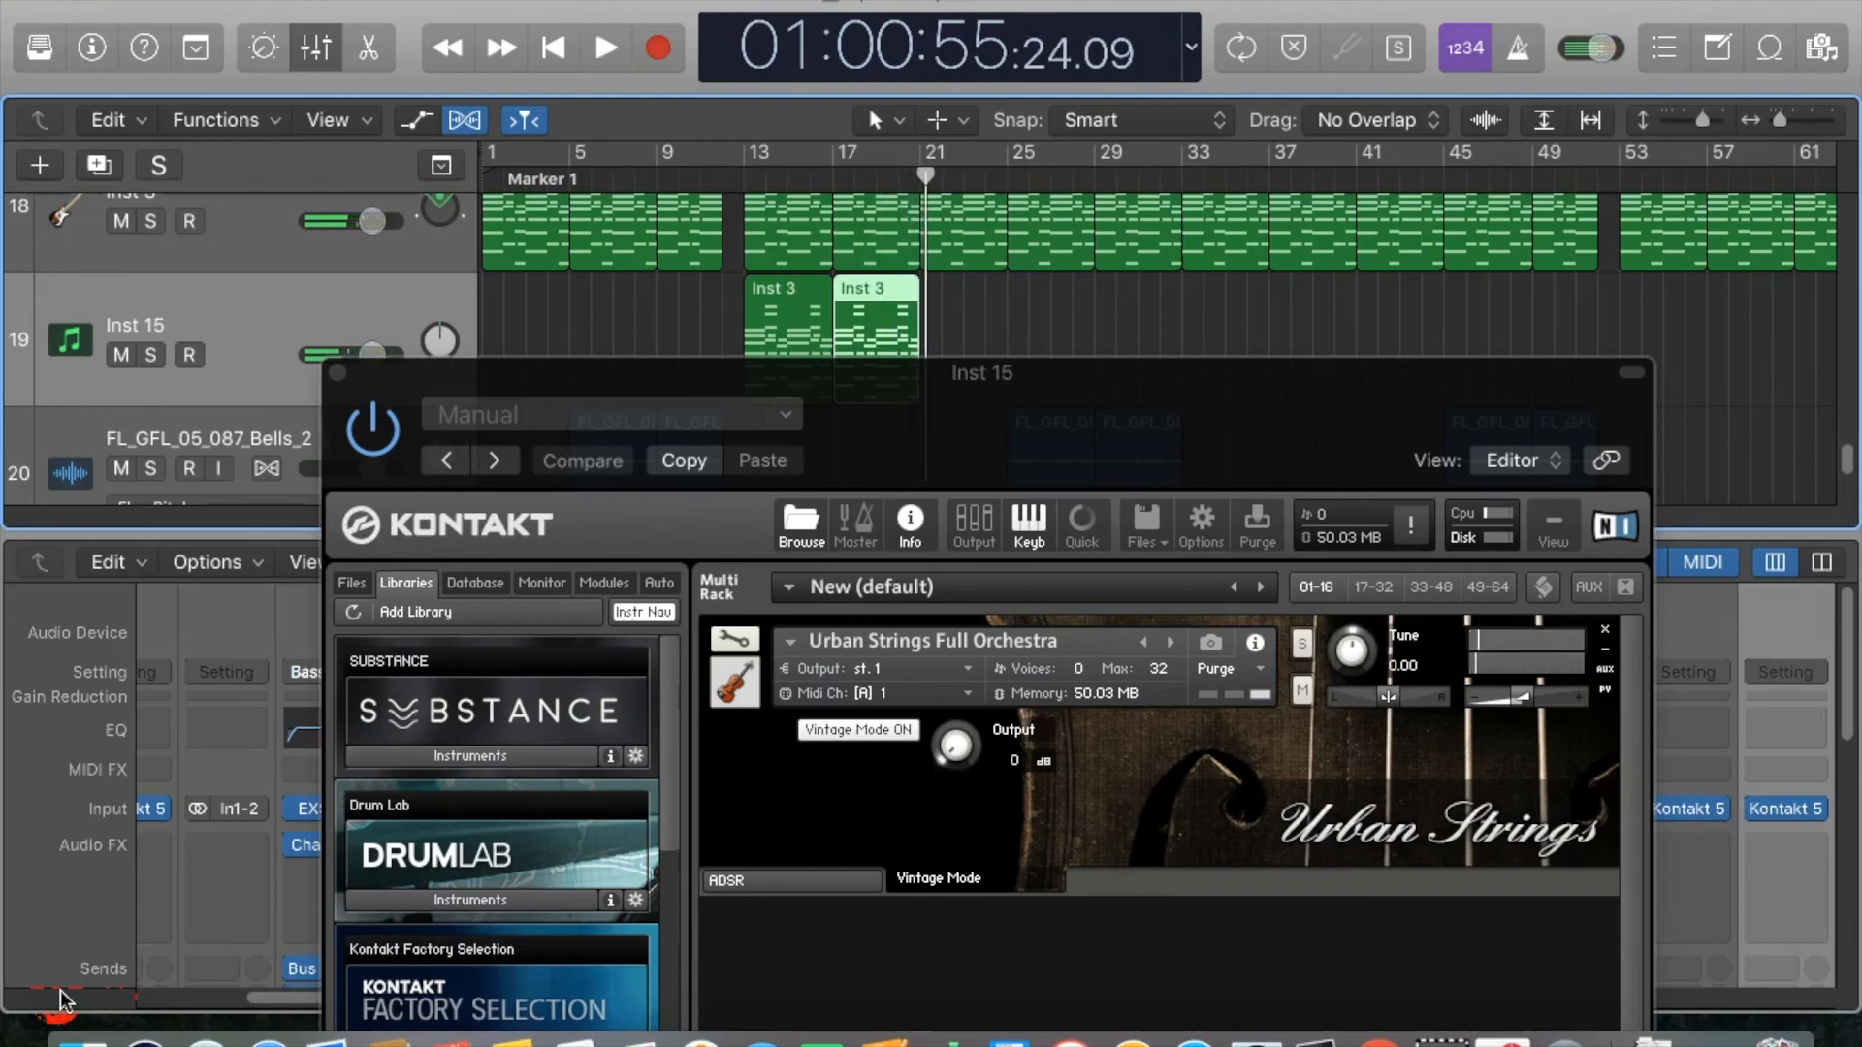